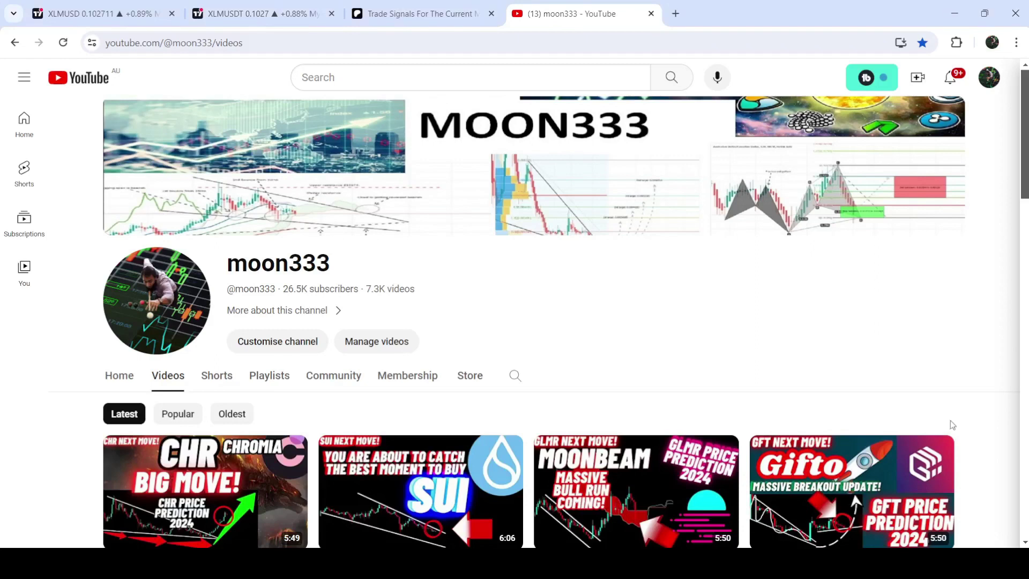
Switch to the XLMUSDT daily chart in TradingView and examine its falling wedges and horizontal levels from July 2023 to May 2024.
{"action": "left_click", "coordinate": [271, 13]}
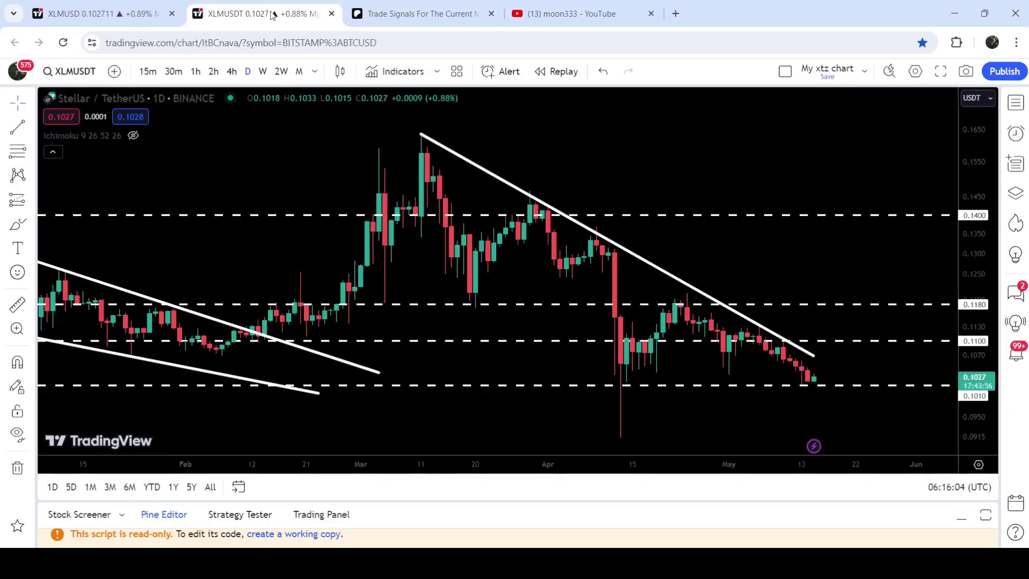
{"action": "left_click_drag", "start_coordinate": [699, 165], "coordinate": [661, 173]}
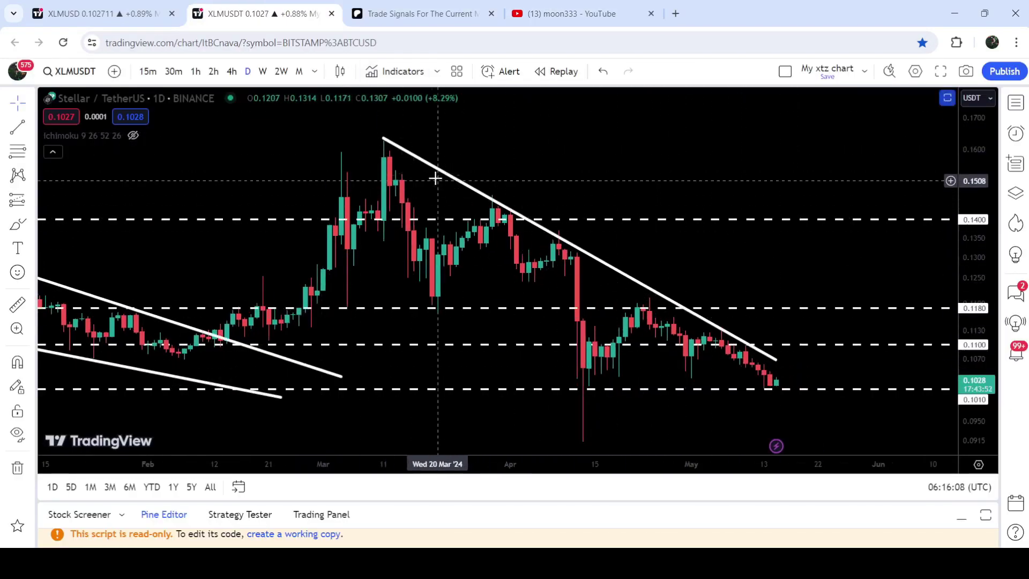
{"action": "left_click_drag", "start_coordinate": [476, 155], "coordinate": [557, 170]}
{"action": "left_click_drag", "start_coordinate": [185, 161], "coordinate": [538, 169]}
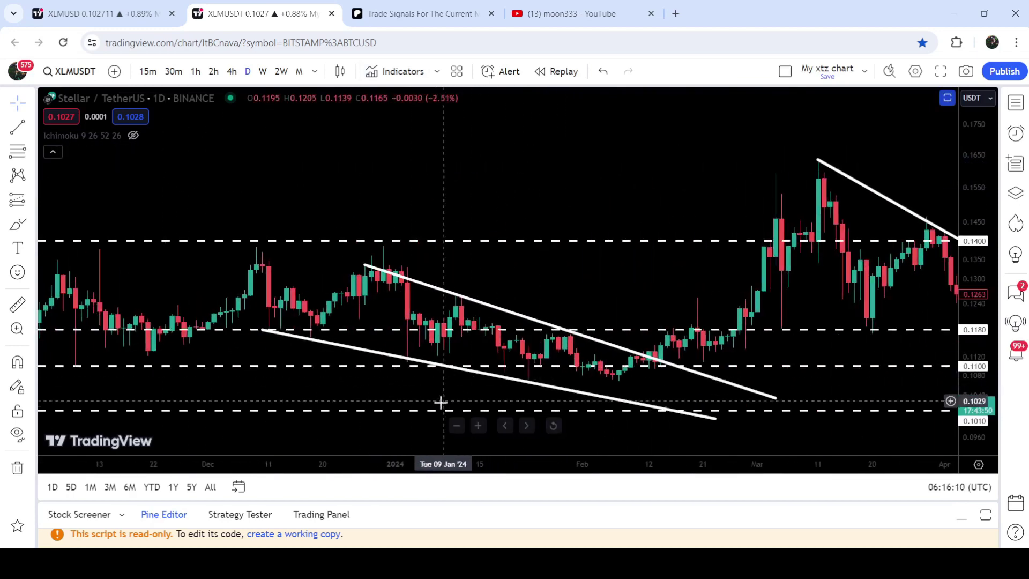
{"action": "left_click", "coordinate": [456, 425]}
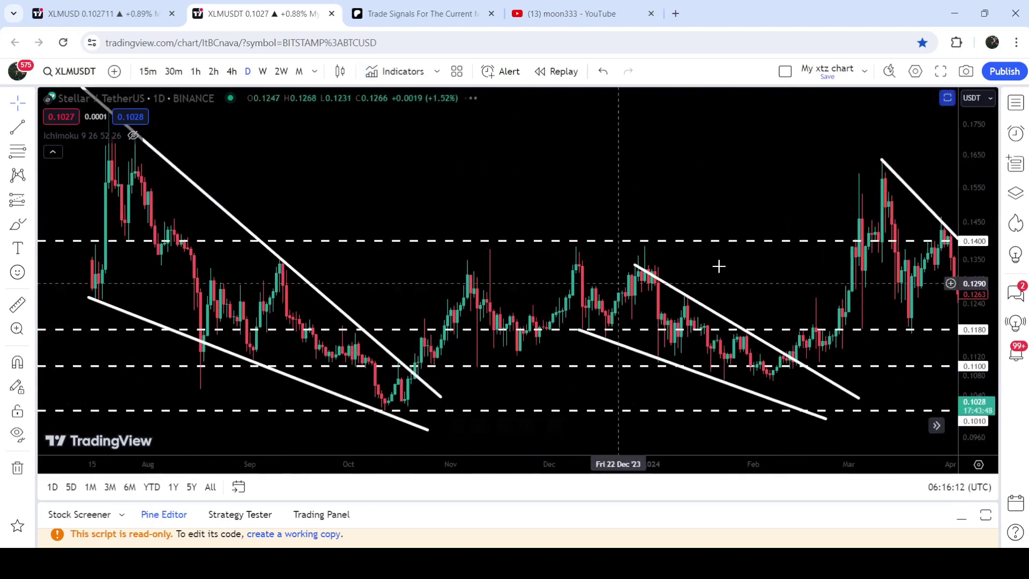
{"action": "left_click_drag", "start_coordinate": [963, 150], "coordinate": [967, 240]}
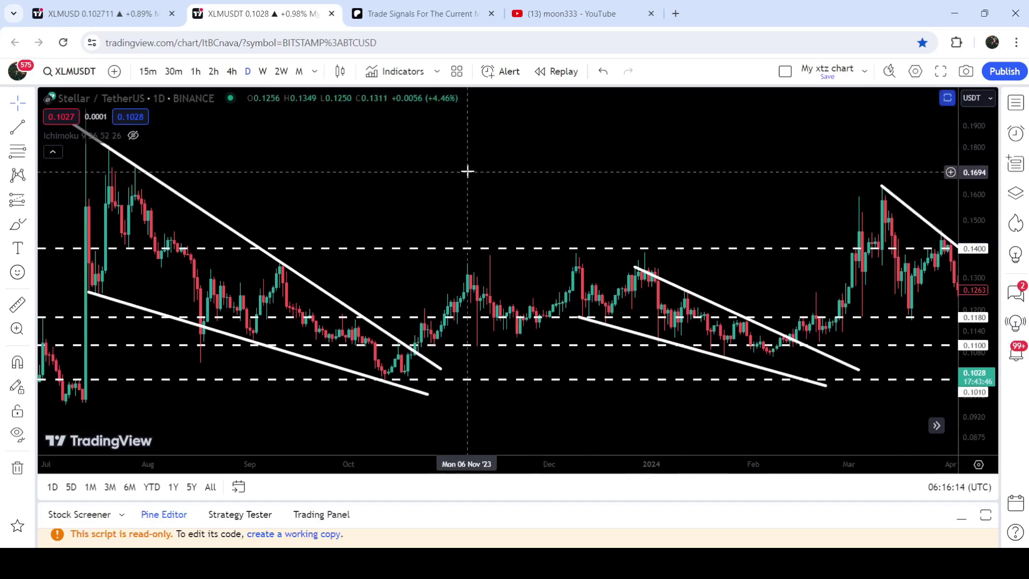
{"action": "left_click_drag", "start_coordinate": [487, 180], "coordinate": [580, 218]}
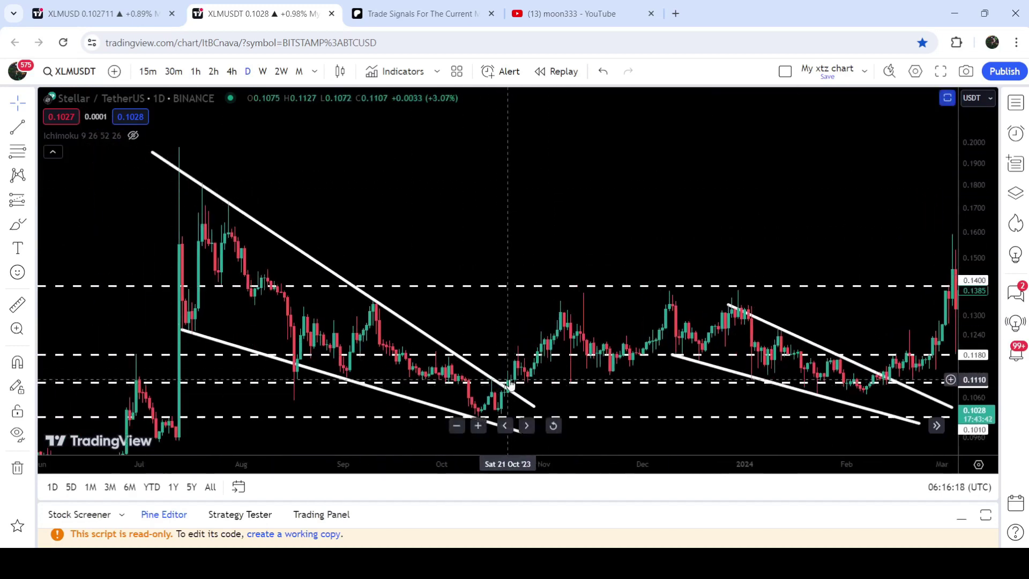
{"action": "left_click_drag", "start_coordinate": [510, 384], "coordinate": [393, 387]}
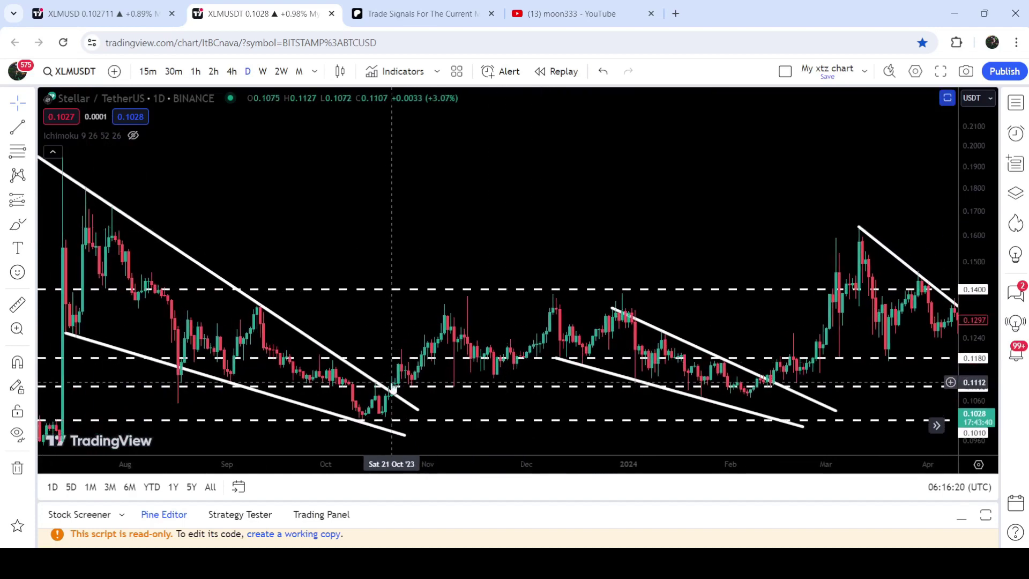
{"action": "left_click_drag", "start_coordinate": [693, 239], "coordinate": [449, 257]}
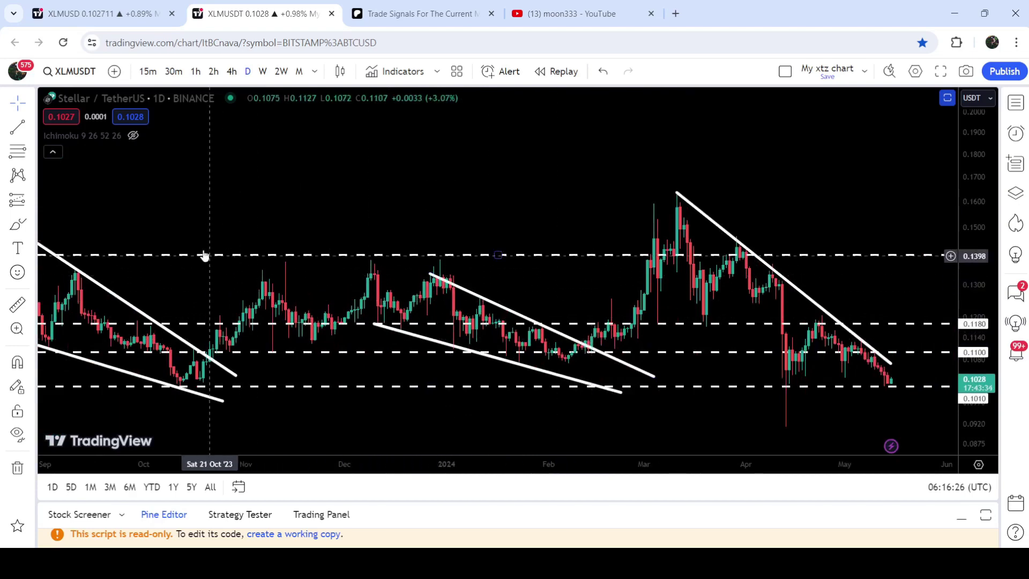
{"action": "left_click_drag", "start_coordinate": [204, 257], "coordinate": [461, 230]}
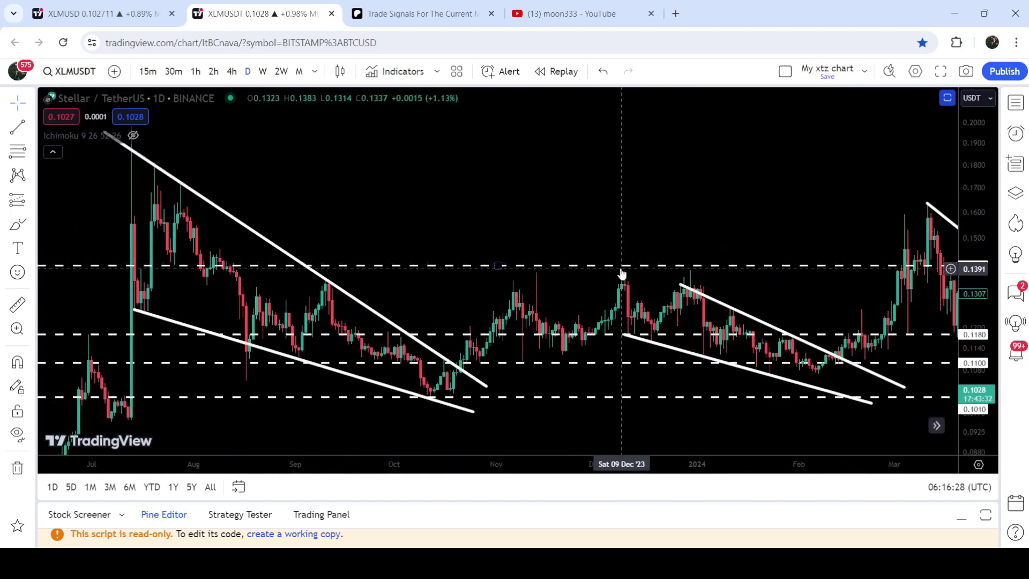
{"action": "left_click_drag", "start_coordinate": [756, 234], "coordinate": [437, 233]}
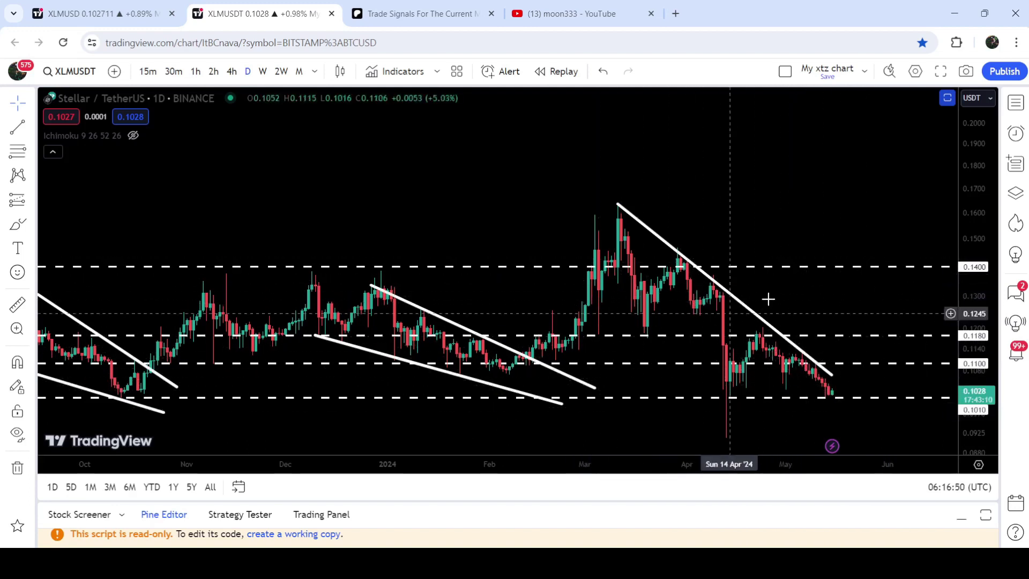
Switch to the XLMUSD weekly chart and examine the falling wedge from 2021 and the rising channel that follows it.
{"action": "left_click", "coordinate": [134, 13]}
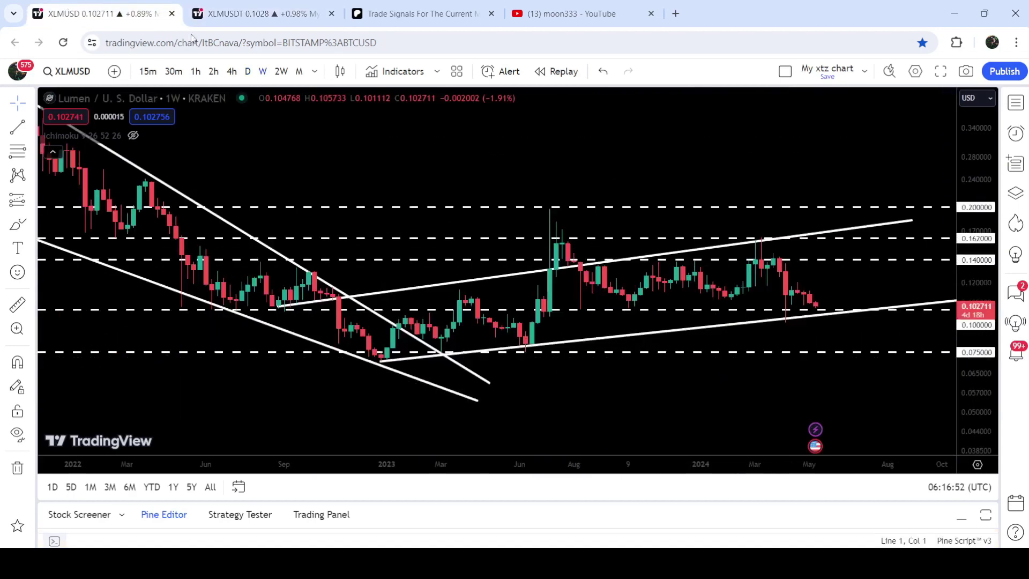
{"action": "left_click_drag", "start_coordinate": [686, 169], "coordinate": [724, 194]}
{"action": "left_click_drag", "start_coordinate": [316, 161], "coordinate": [467, 197]}
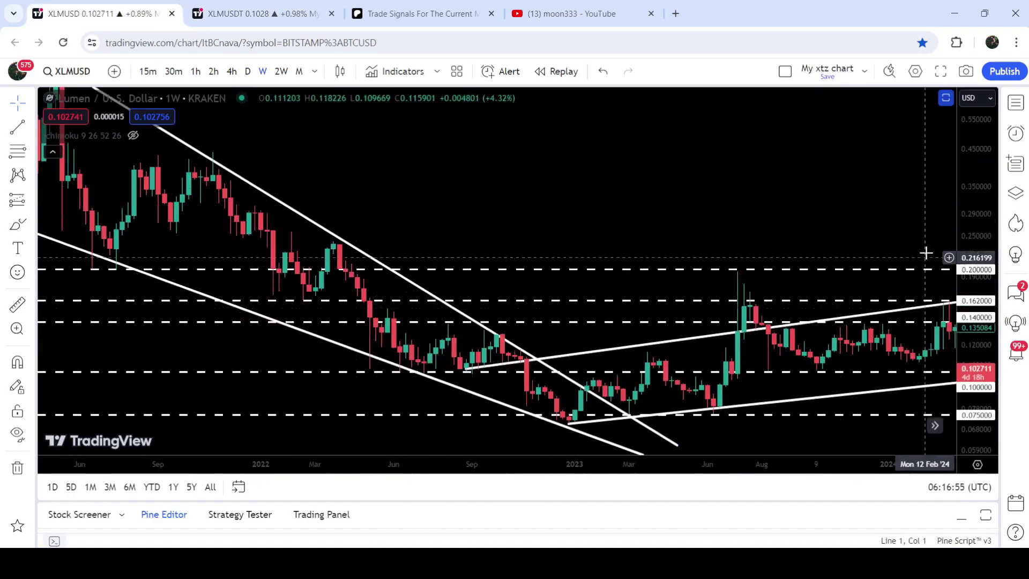
{"action": "left_click_drag", "start_coordinate": [861, 211], "coordinate": [803, 207]}
{"action": "mouse_move", "coordinate": [506, 421]}
{"action": "left_click", "coordinate": [454, 428]}
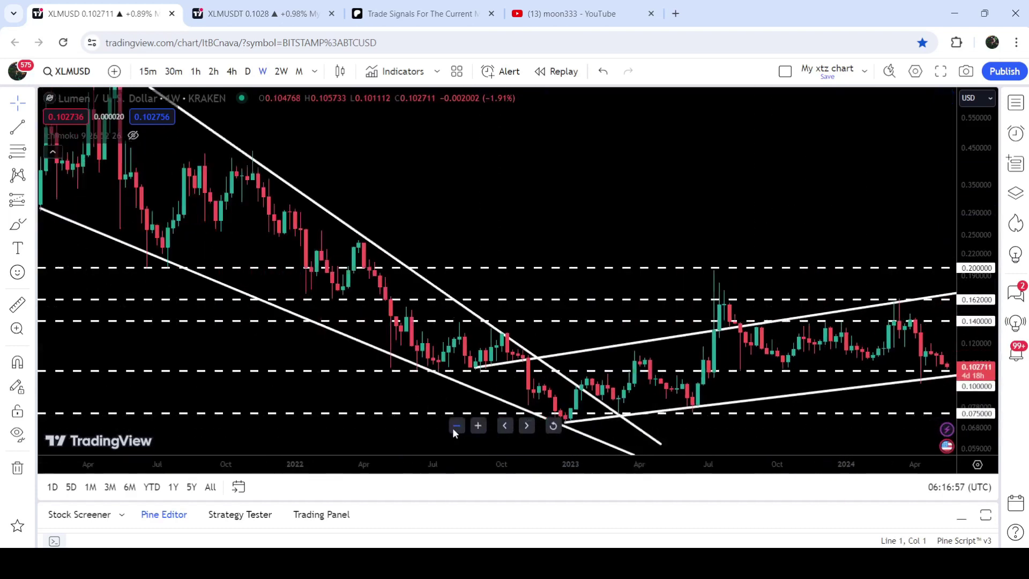
{"action": "left_click", "coordinate": [453, 428]}
{"action": "left_click_drag", "start_coordinate": [965, 174], "coordinate": [965, 241]}
{"action": "left_click_drag", "start_coordinate": [793, 202], "coordinate": [680, 204]}
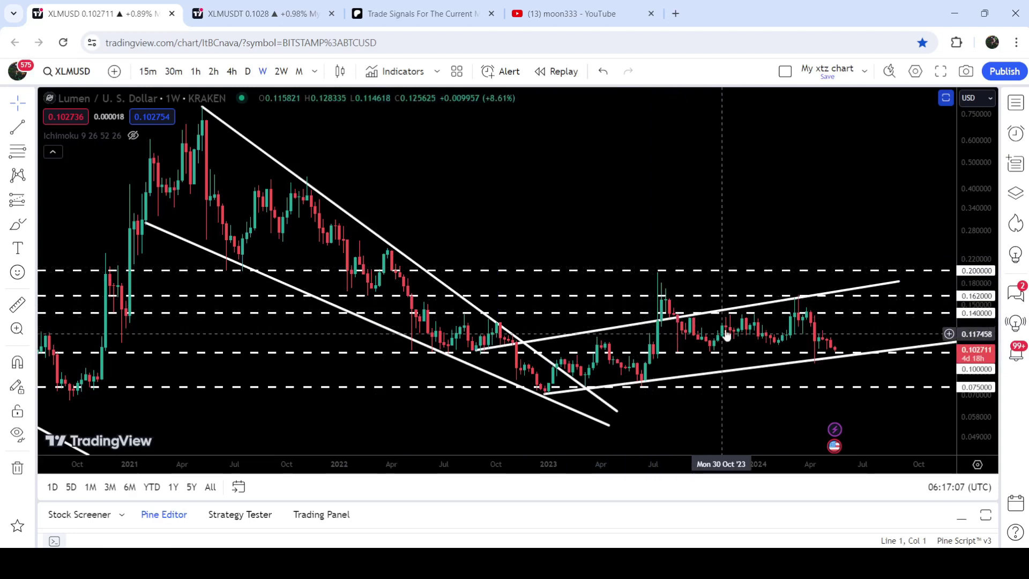
Check the Stochastic indicator beneath the latest weekly XLMUSD candles, then restore the enlarged price chart.
{"action": "left_click_drag", "start_coordinate": [852, 372], "coordinate": [745, 354]}
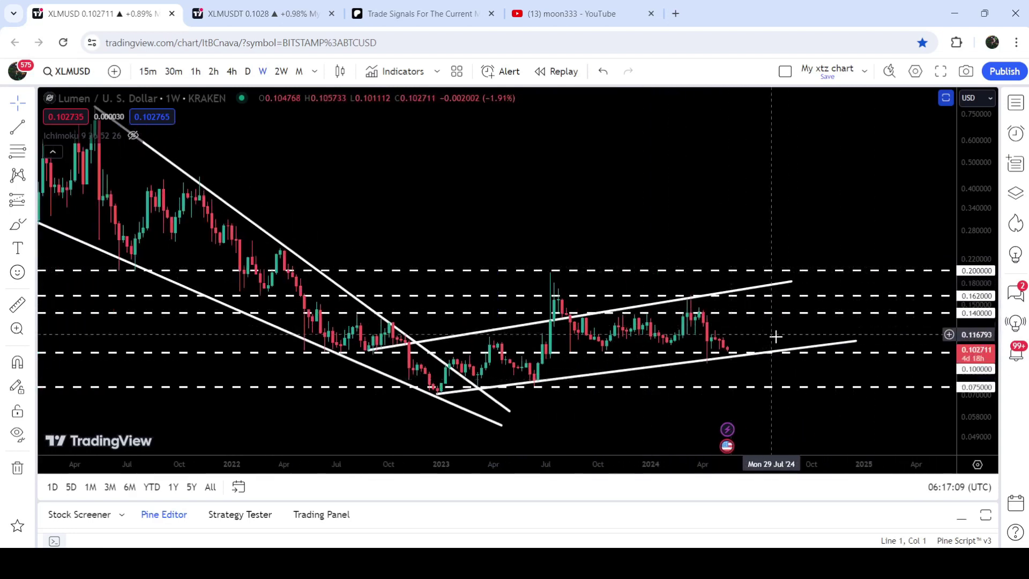
{"action": "double_click", "coordinate": [755, 380]}
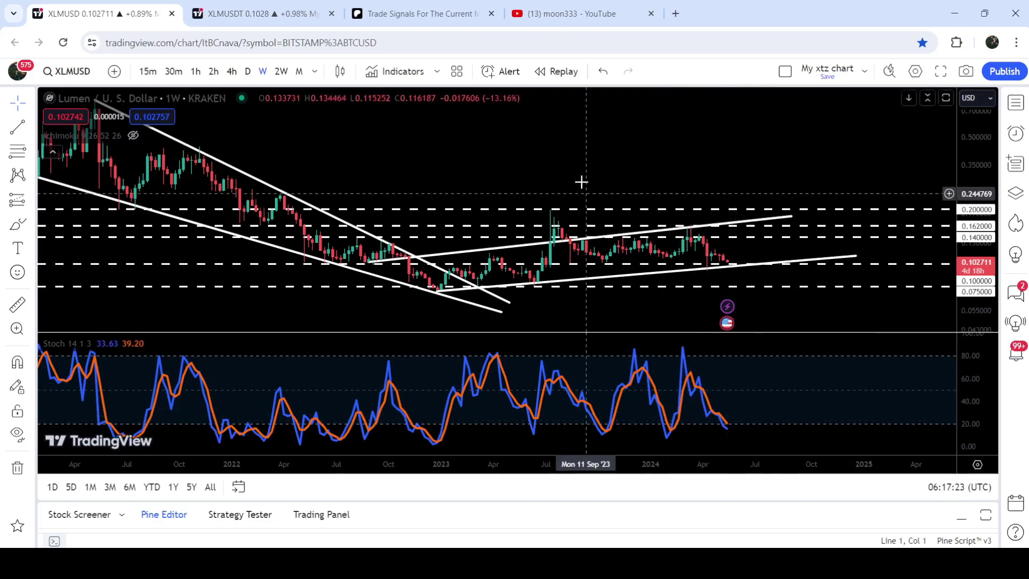
{"action": "double_click", "coordinate": [570, 127]}
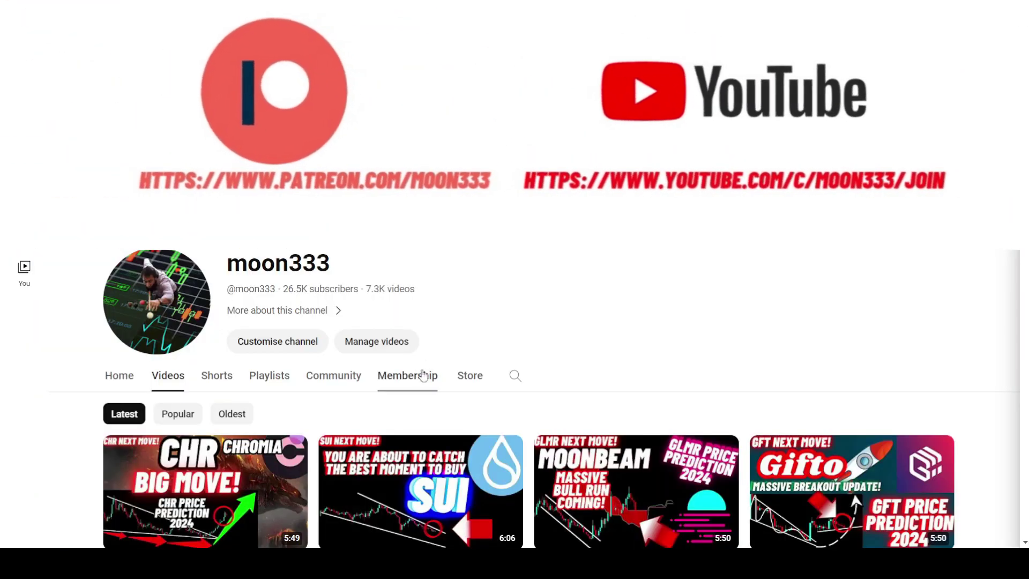
Open the Membership section of the moon333 YouTube channel and look through its members-only posts and trade signals.
{"action": "left_click", "coordinate": [423, 375]}
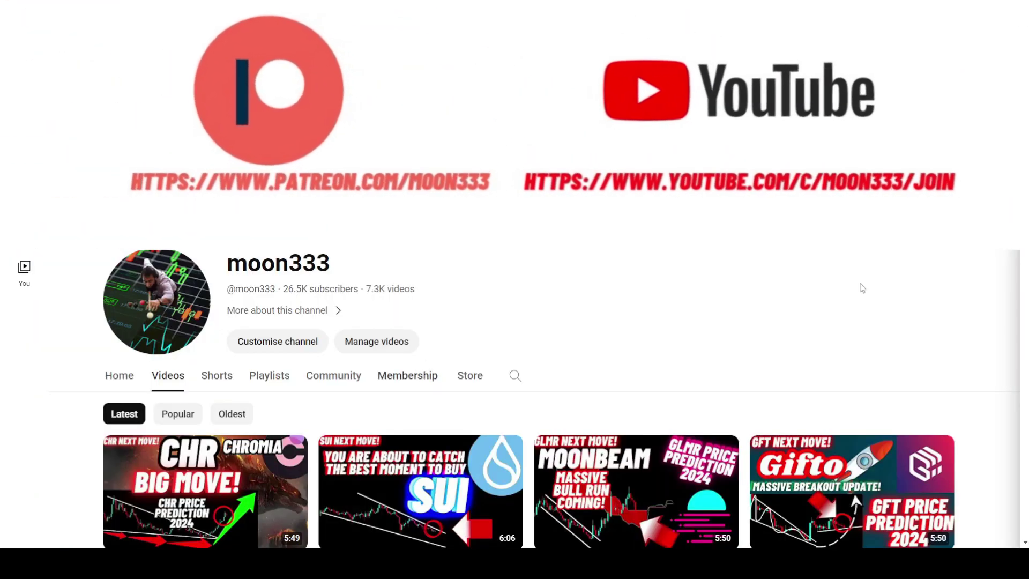
{"action": "scroll", "coordinate": [861, 287], "scroll_direction": "down", "scroll_amount": 4}
{"action": "scroll", "coordinate": [1012, 383], "scroll_direction": "down", "scroll_amount": 20}
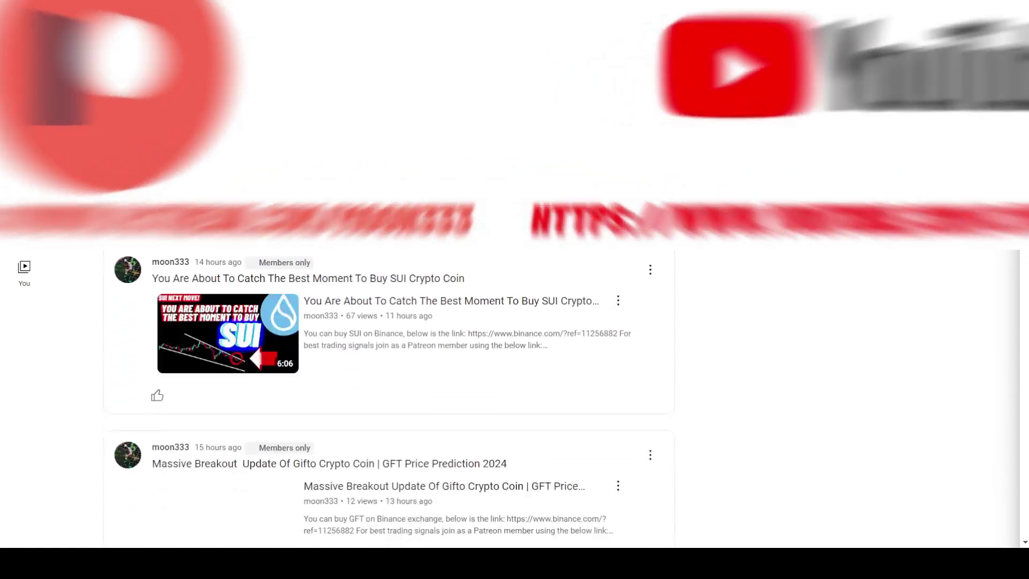
{"action": "scroll", "coordinate": [1013, 382], "scroll_direction": "down", "scroll_amount": 10}
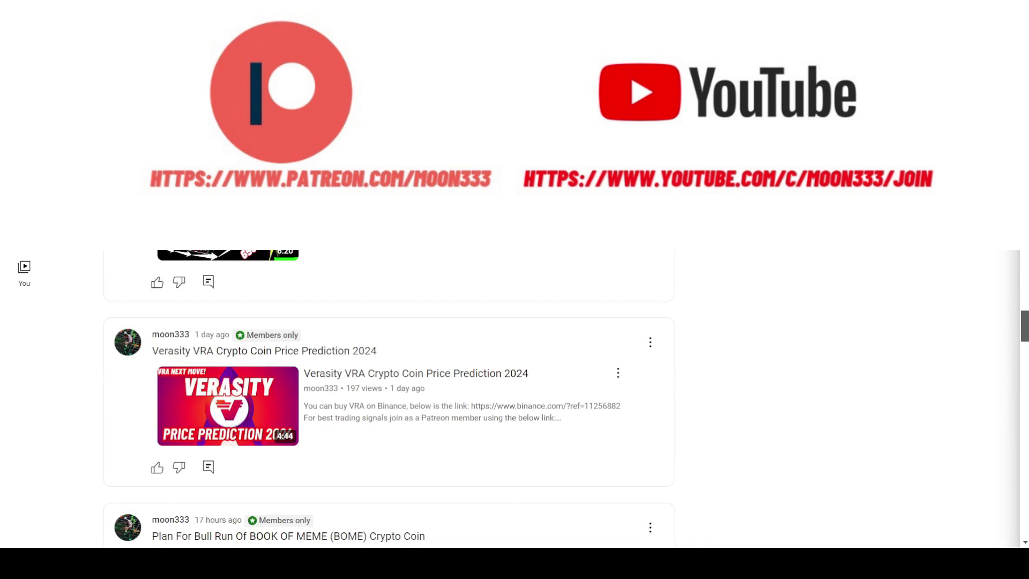
{"action": "scroll", "coordinate": [392, 396], "scroll_direction": "down", "scroll_amount": 15}
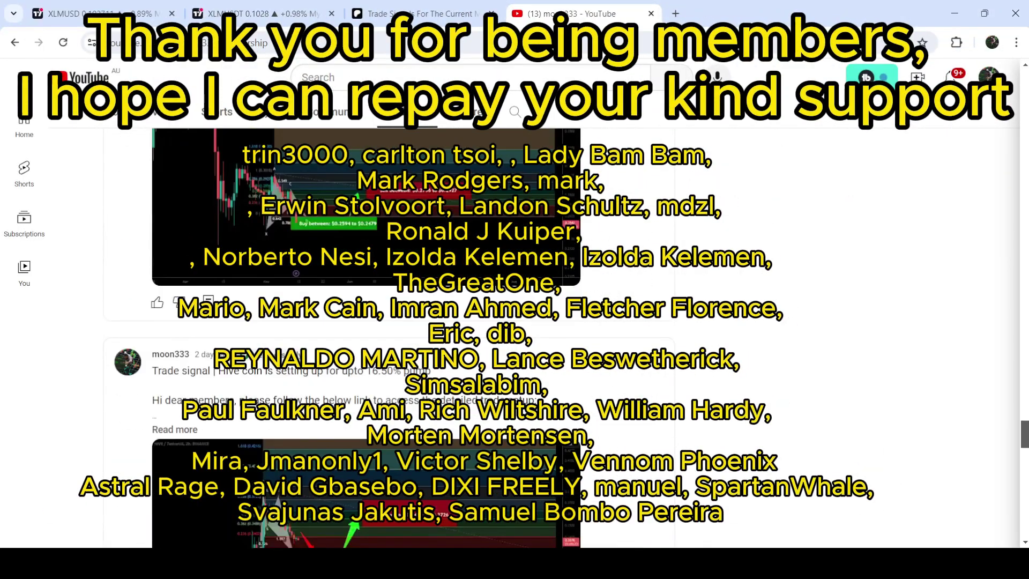
{"action": "scroll", "coordinate": [391, 396], "scroll_direction": "down", "scroll_amount": 2}
{"action": "scroll", "coordinate": [391, 397], "scroll_direction": "down", "scroll_amount": 4}
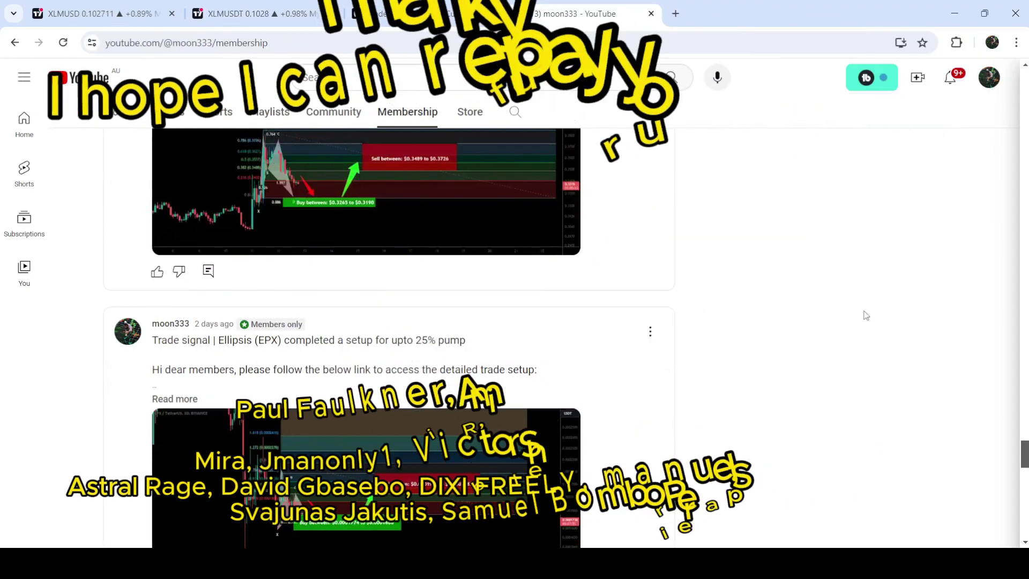
Switch to the March 2024 trade signals report on Patreon, look through its coin links and open the Moonbeam (GLMR) signal on TradingView.
{"action": "left_click", "coordinate": [454, 16]}
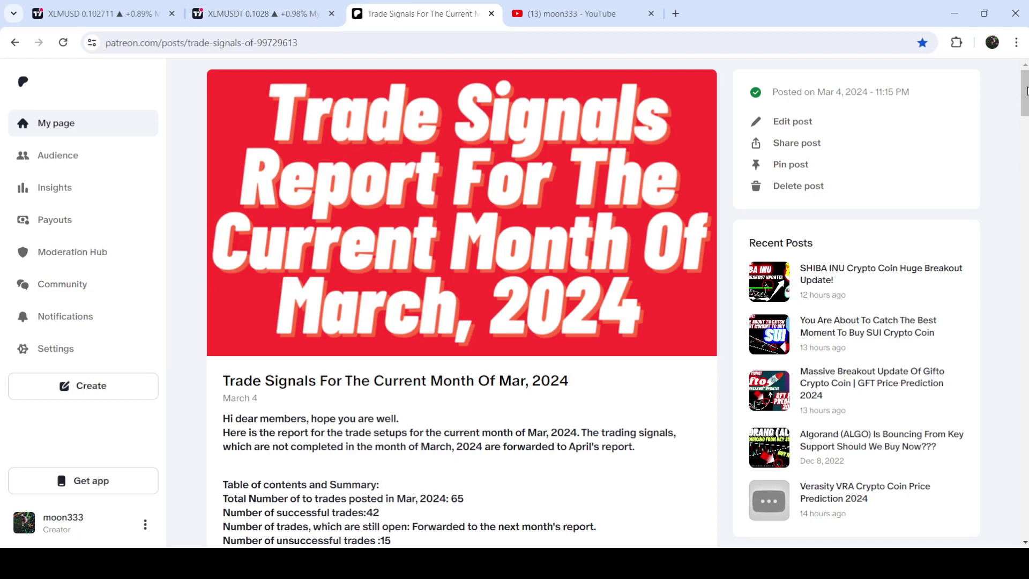
{"action": "left_click_drag", "start_coordinate": [1026, 90], "coordinate": [1026, 190]}
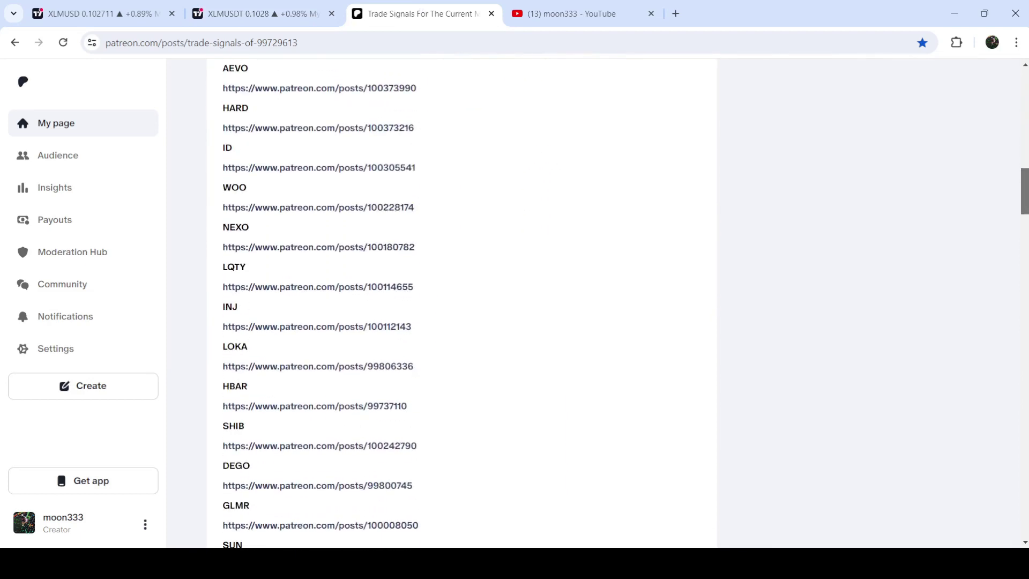
{"action": "scroll", "coordinate": [461, 303], "scroll_direction": "down", "scroll_amount": 2}
{"action": "scroll", "coordinate": [461, 303], "scroll_direction": "down", "scroll_amount": 2}
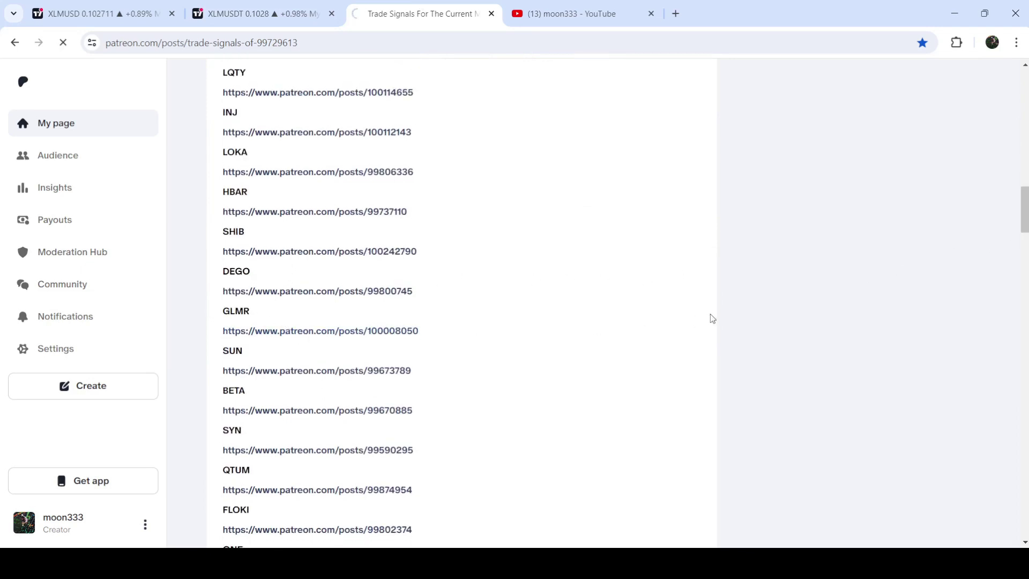
{"action": "left_click", "coordinate": [671, 167]}
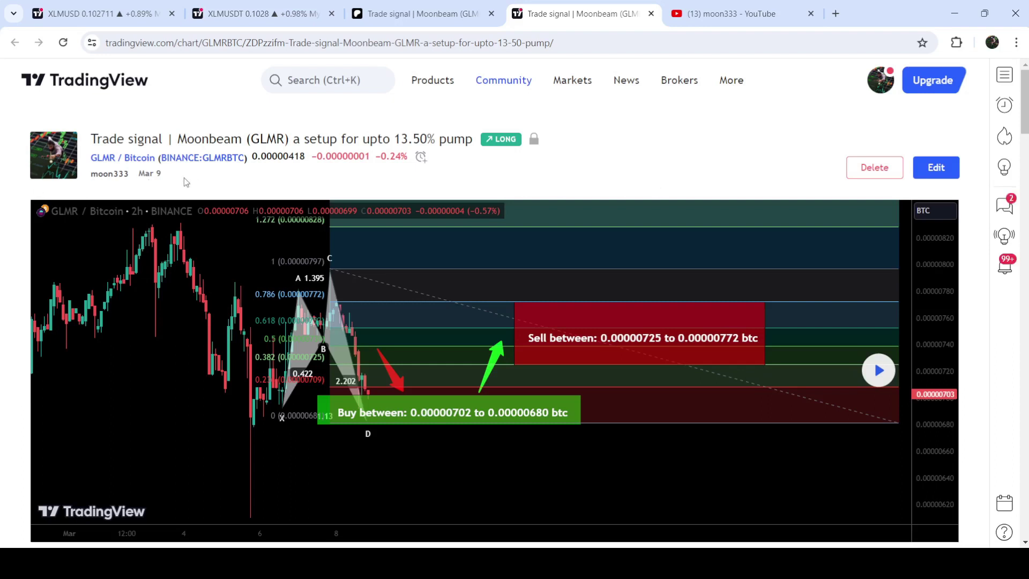
Review the Moonbeam (GLMR) signal's buy, sell and stop-loss levels and play its chart forward to see the price action.
{"action": "left_click_drag", "start_coordinate": [1024, 102], "coordinate": [1024, 210]}
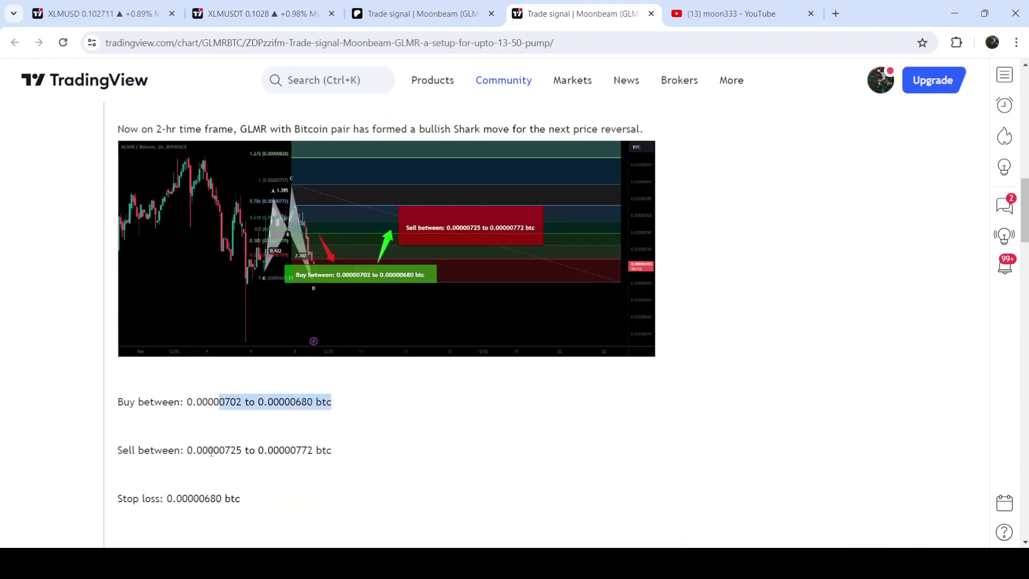
{"action": "left_click_drag", "start_coordinate": [194, 497], "coordinate": [119, 477]}
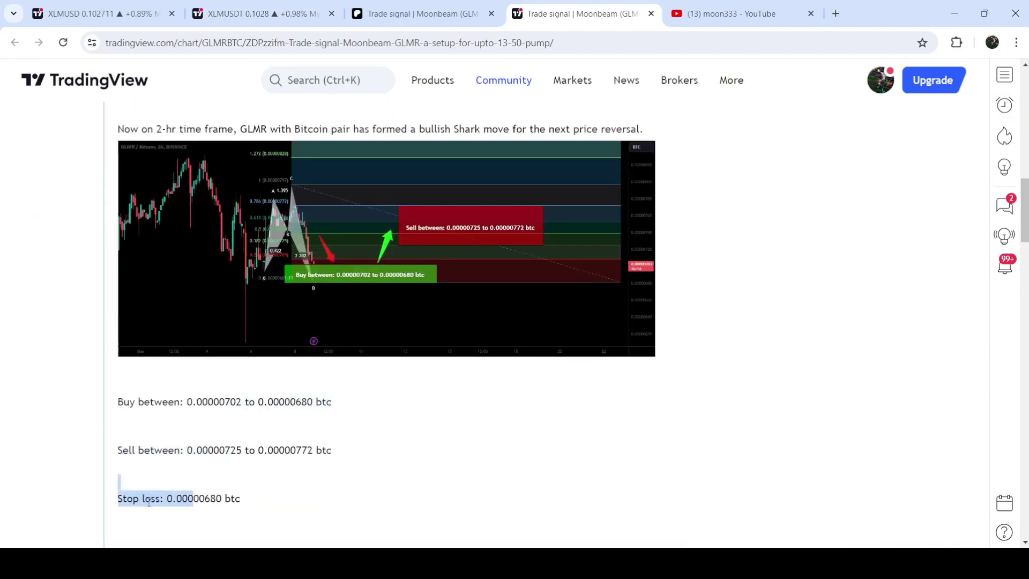
{"action": "left_click_drag", "start_coordinate": [1025, 209], "coordinate": [1024, 113]}
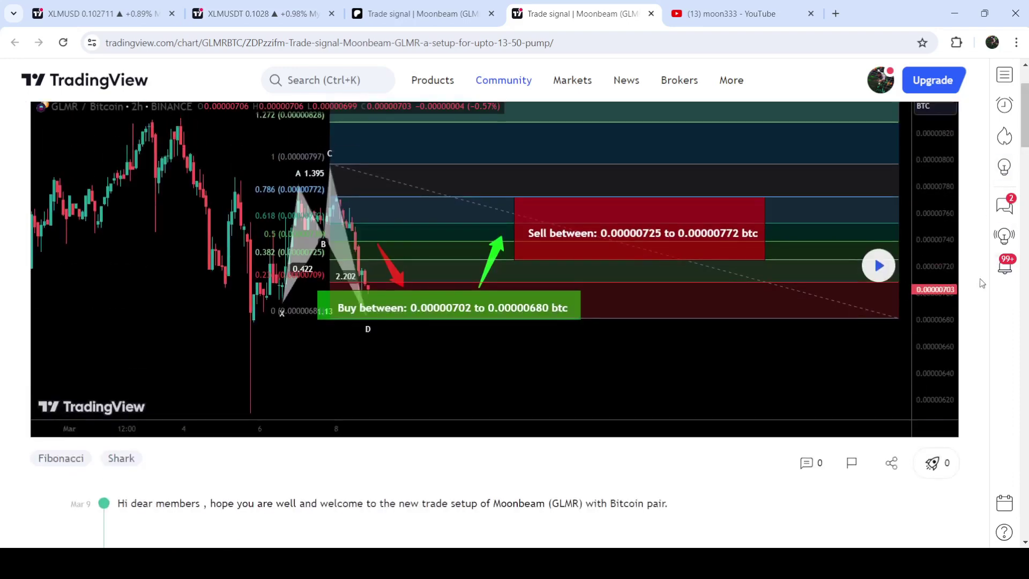
{"action": "left_click", "coordinate": [878, 265]}
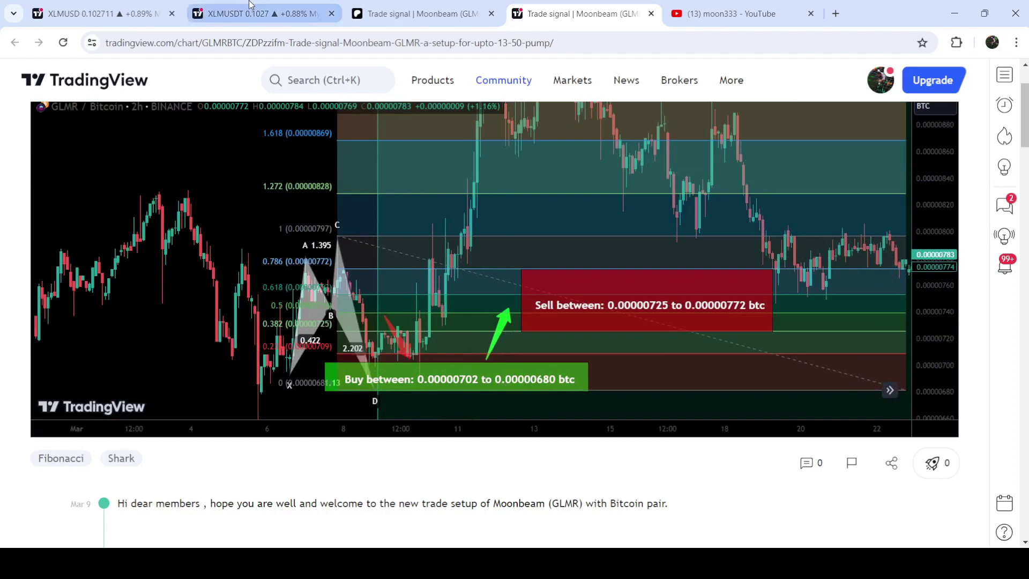
Return to the XLMUSDT daily chart and compare the current descending trendline with the two earlier falling wedges.
{"action": "left_click", "coordinate": [263, 13]}
{"action": "left_click_drag", "start_coordinate": [219, 181], "coordinate": [335, 182]}
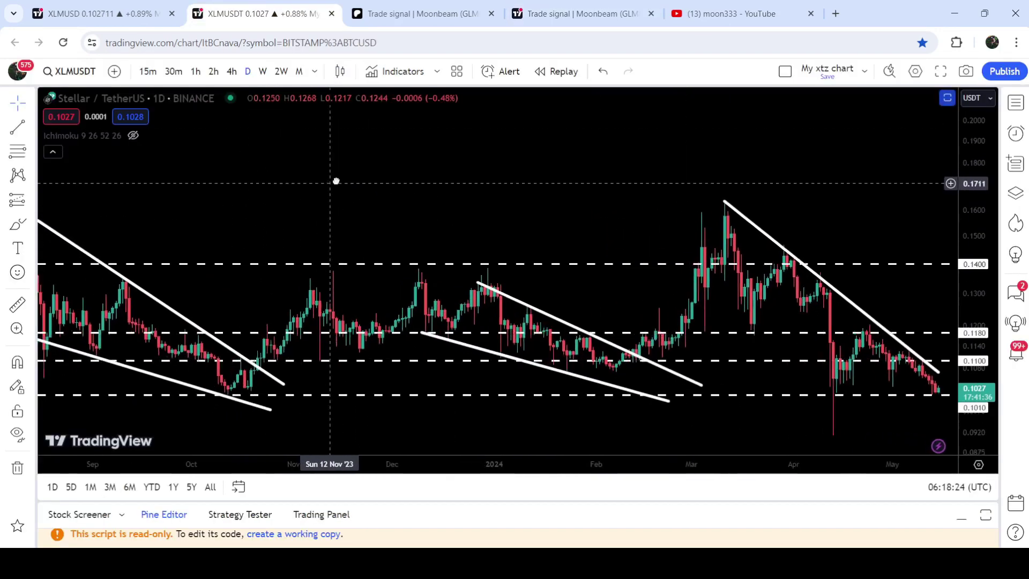
{"action": "left_click_drag", "start_coordinate": [278, 160], "coordinate": [333, 177]}
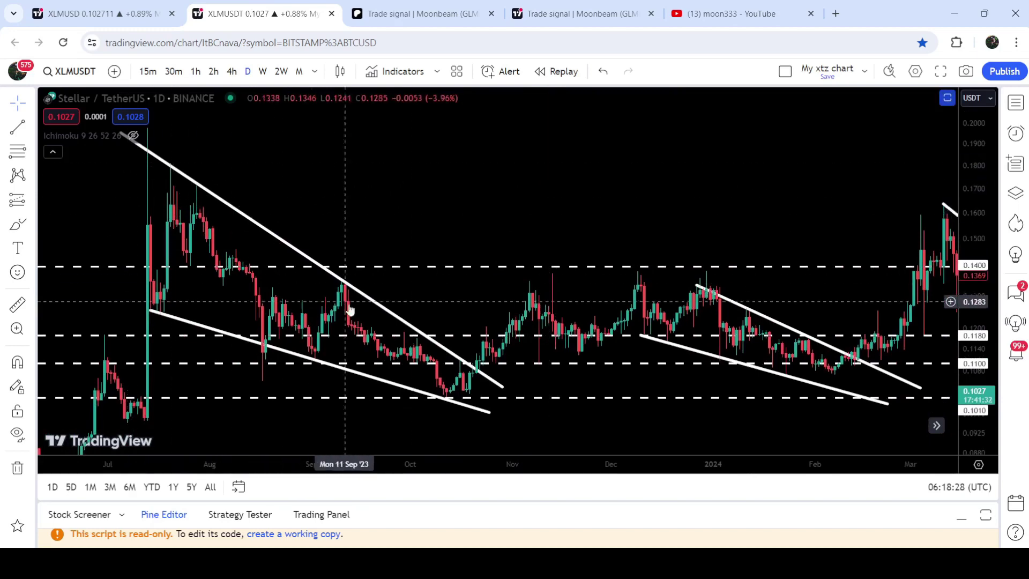
{"action": "left_click_drag", "start_coordinate": [505, 199], "coordinate": [391, 202]}
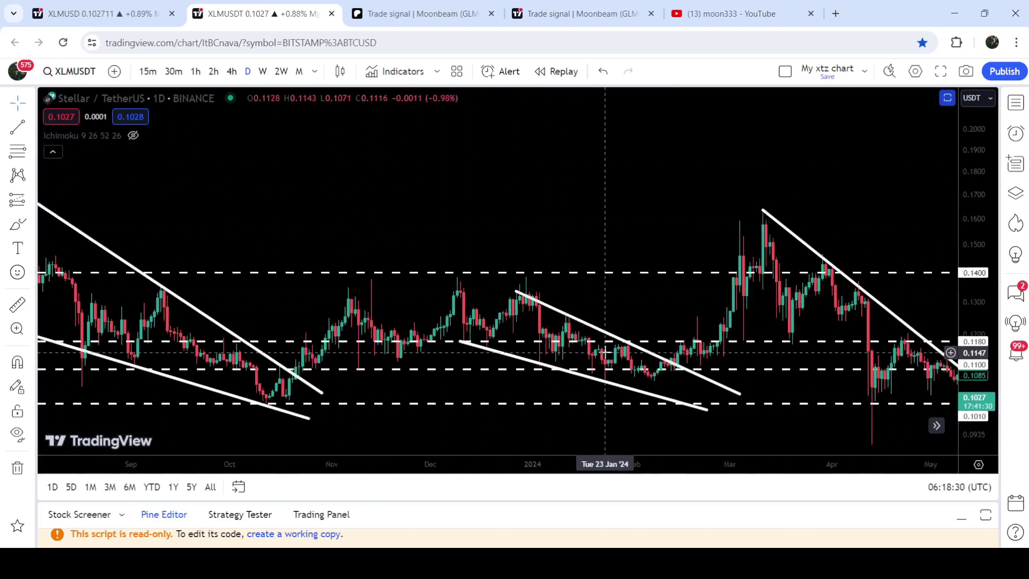
{"action": "left_click_drag", "start_coordinate": [617, 291], "coordinate": [472, 202]}
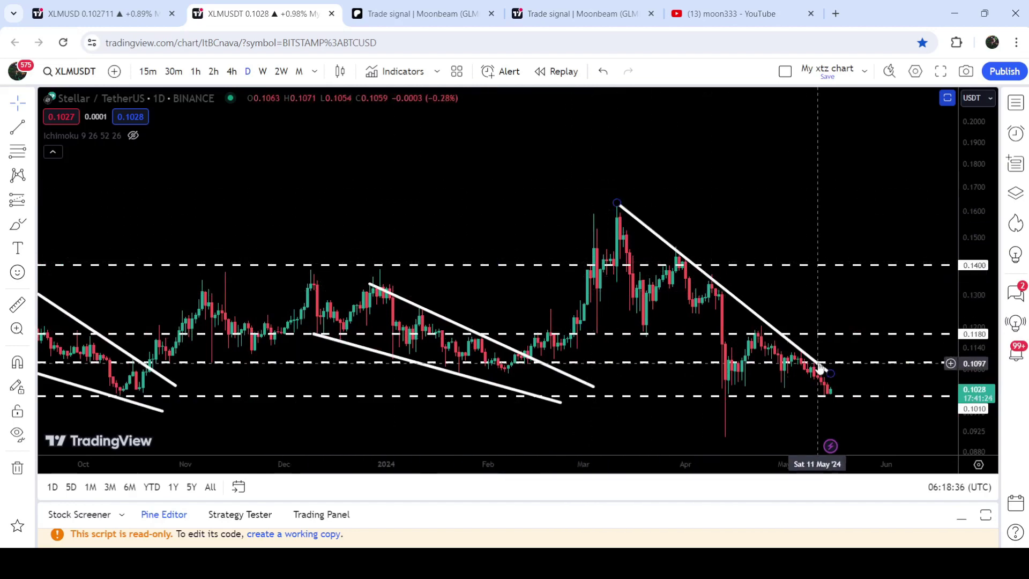
{"action": "left_click_drag", "start_coordinate": [204, 193], "coordinate": [528, 223]}
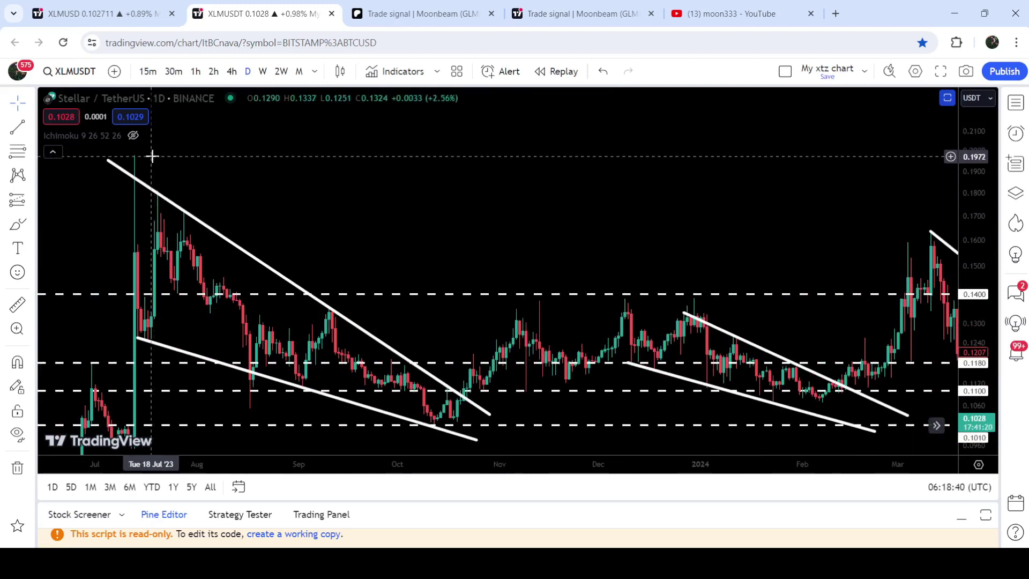
Review the early 2024 falling wedge on the XLMUSDT daily chart alongside the price decline from the March 2024 high.
{"action": "left_click_drag", "start_coordinate": [498, 184], "coordinate": [246, 193]}
{"action": "left_click_drag", "start_coordinate": [448, 209], "coordinate": [262, 163]}
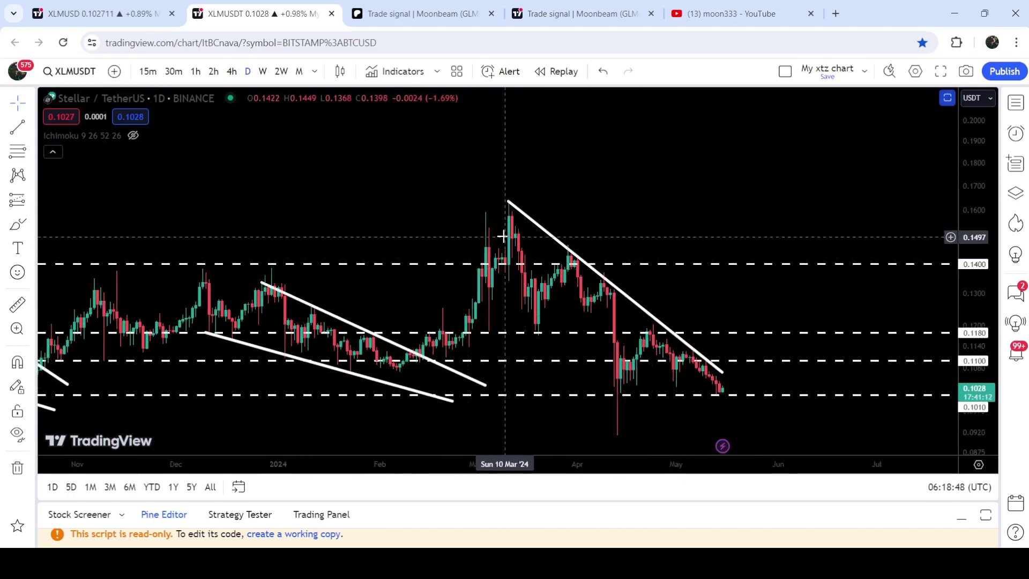
{"action": "left_click_drag", "start_coordinate": [303, 189], "coordinate": [581, 233]}
{"action": "left_click_drag", "start_coordinate": [332, 175], "coordinate": [496, 203]}
Switch to the weekly XLMUSD chart and examine the large falling wedge and the rising channel that follows it.
{"action": "left_click", "coordinate": [82, 5]}
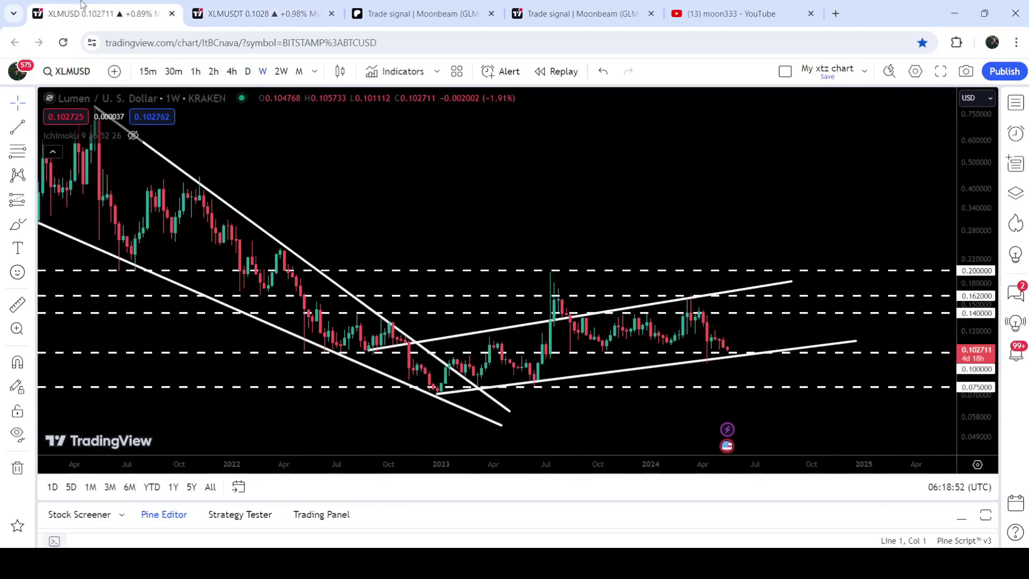
{"action": "left_click_drag", "start_coordinate": [390, 210], "coordinate": [630, 172]}
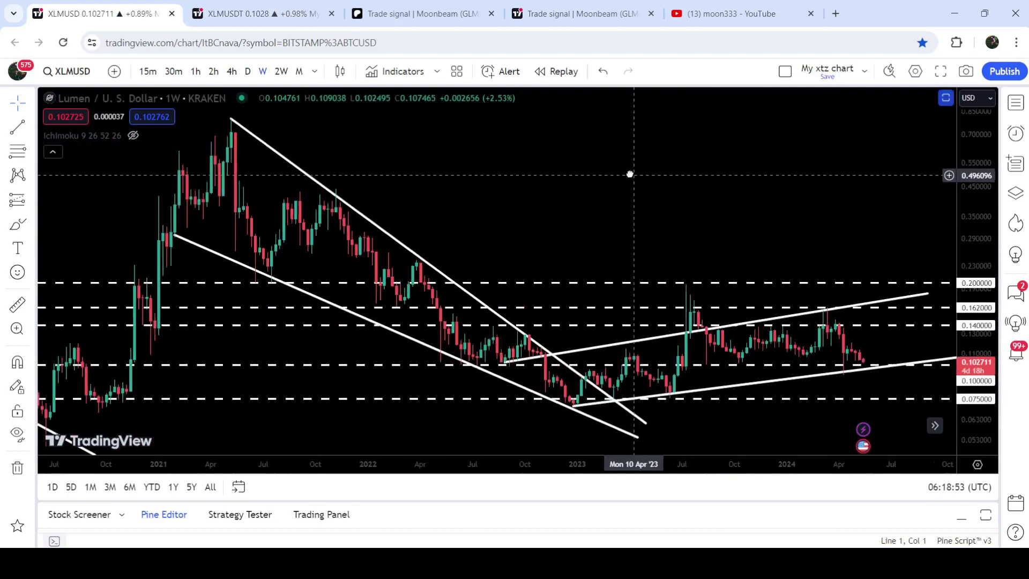
{"action": "left_click_drag", "start_coordinate": [980, 169], "coordinate": [981, 195]}
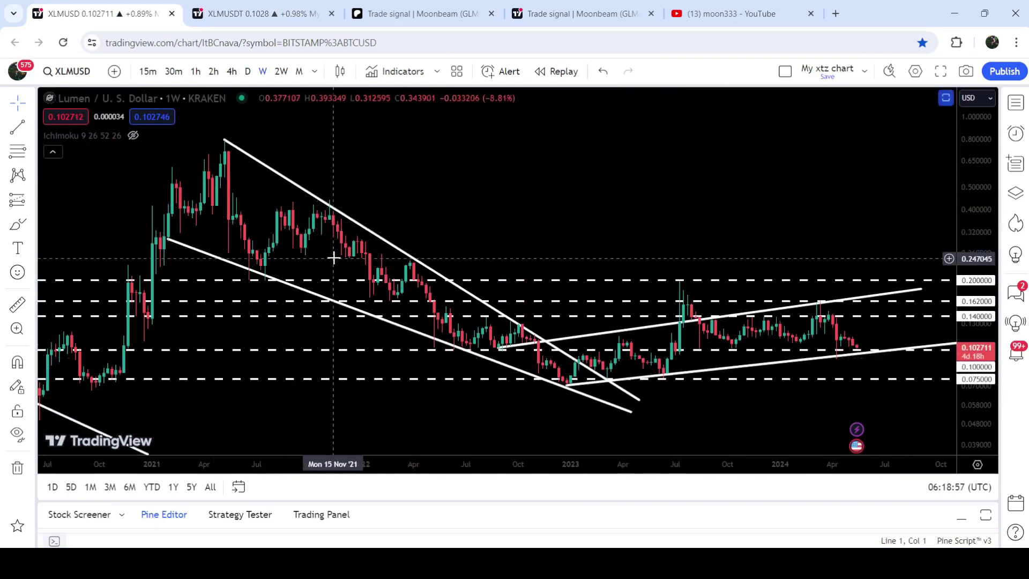
{"action": "left_click_drag", "start_coordinate": [637, 224], "coordinate": [592, 217]}
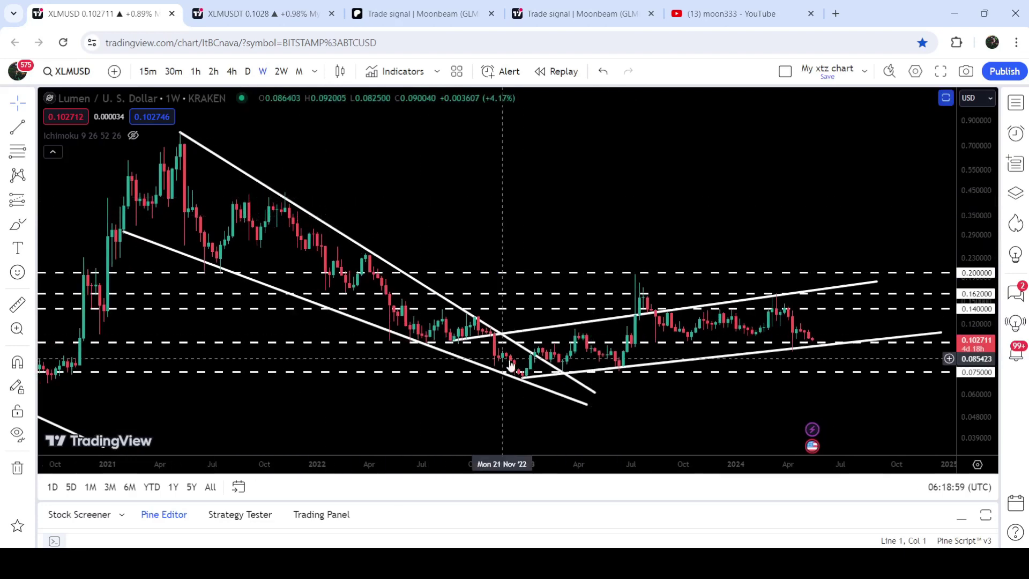
Sketch a rounded-bottom curve with the Brush beneath the 2023–2024 price action, extending into late 2024, and delete the drawing.
{"action": "left_click", "coordinate": [18, 224]}
{"action": "mouse_move", "coordinate": [502, 390]}
{"action": "left_mouse_down"}
{"action": "mouse_move", "coordinate": [601, 399]}
{"action": "mouse_move", "coordinate": [879, 330]}
{"action": "mouse_move", "coordinate": [927, 279]}
{"action": "mouse_move", "coordinate": [913, 335]}
{"action": "left_mouse_up"}
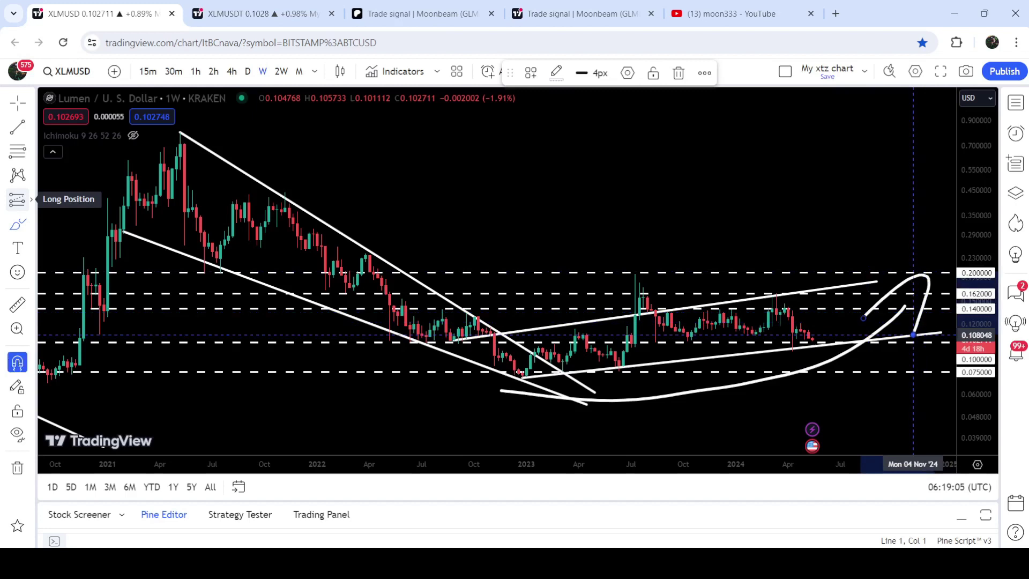
{"action": "key", "text": "Delete"}
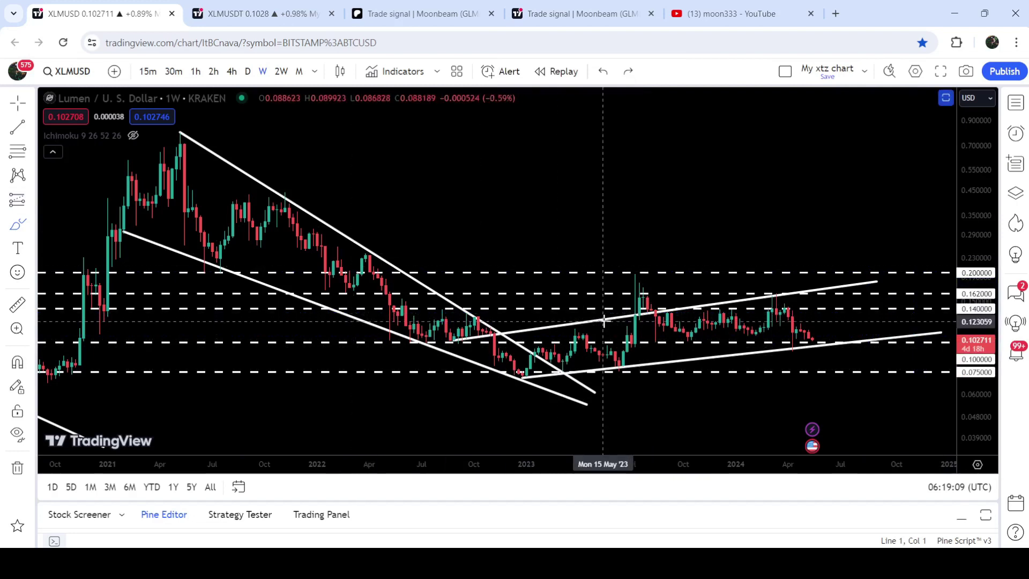
Mark the rising channel's height with a trend line, project it upward from the July 2023 breakout, and remove the line.
{"action": "left_click", "coordinate": [18, 127]}
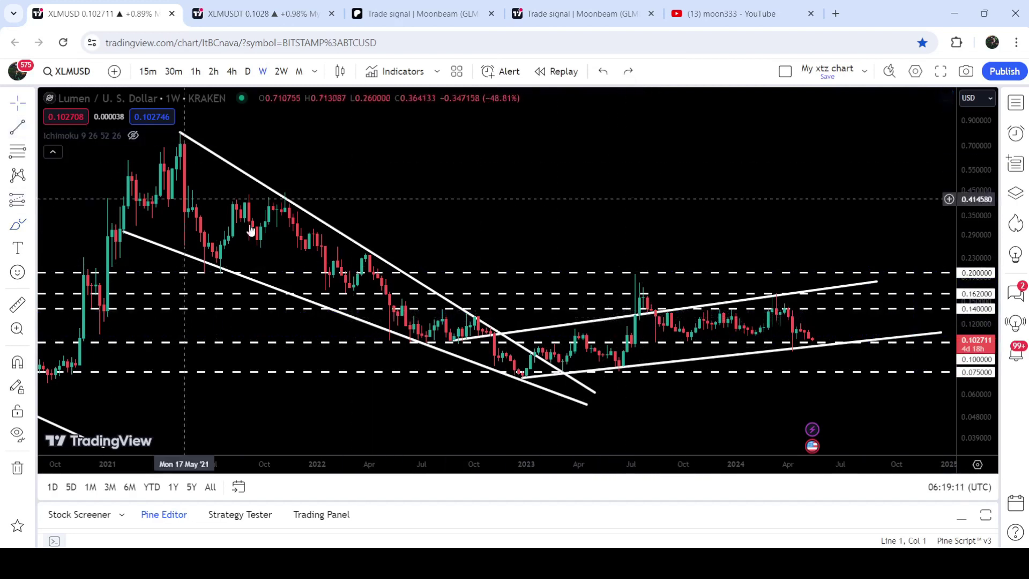
{"action": "left_click", "coordinate": [567, 373]}
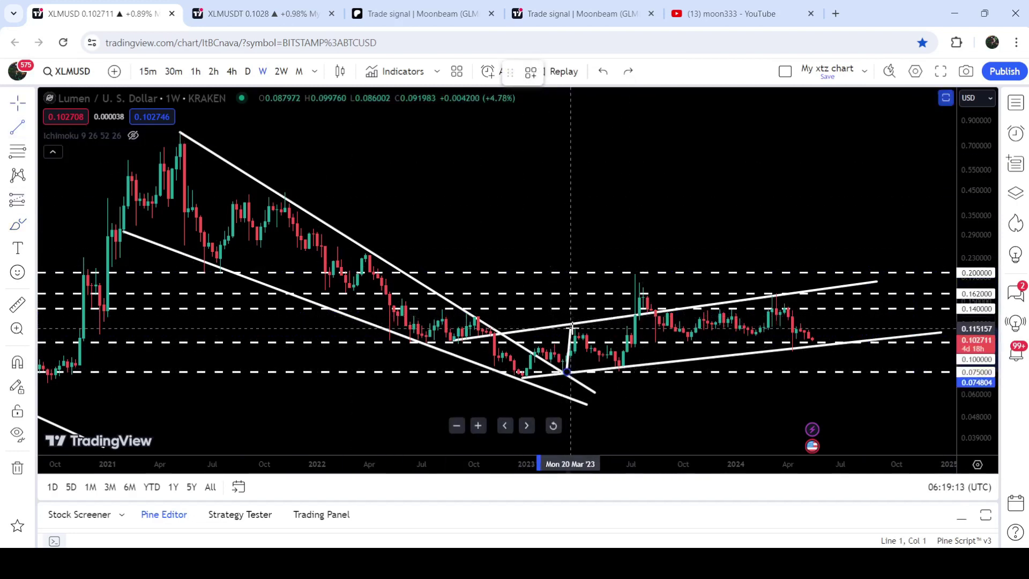
{"action": "left_click", "coordinate": [572, 327]}
{"action": "left_click_drag", "start_coordinate": [571, 349], "coordinate": [632, 289]}
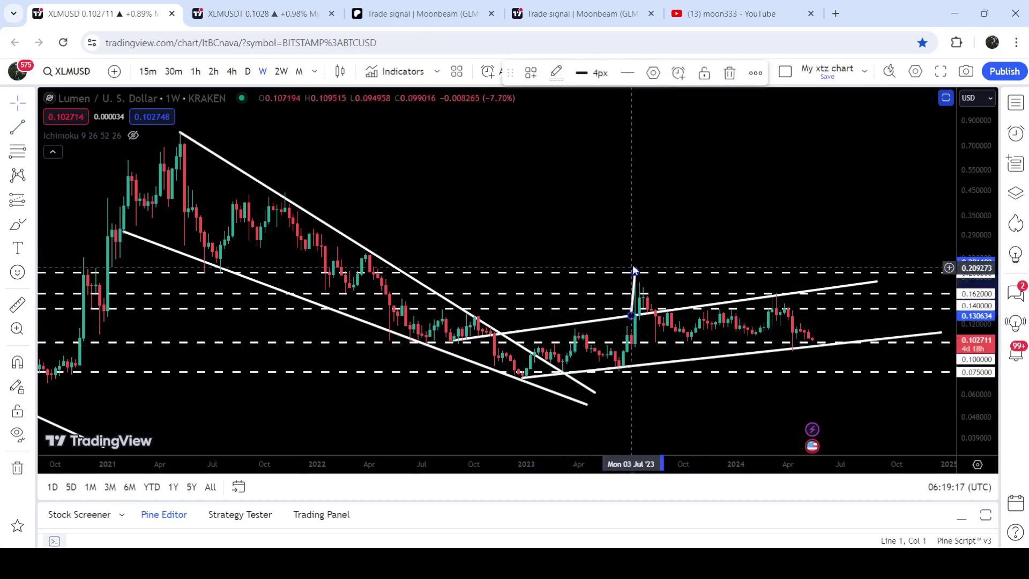
{"action": "left_click", "coordinate": [826, 352]}
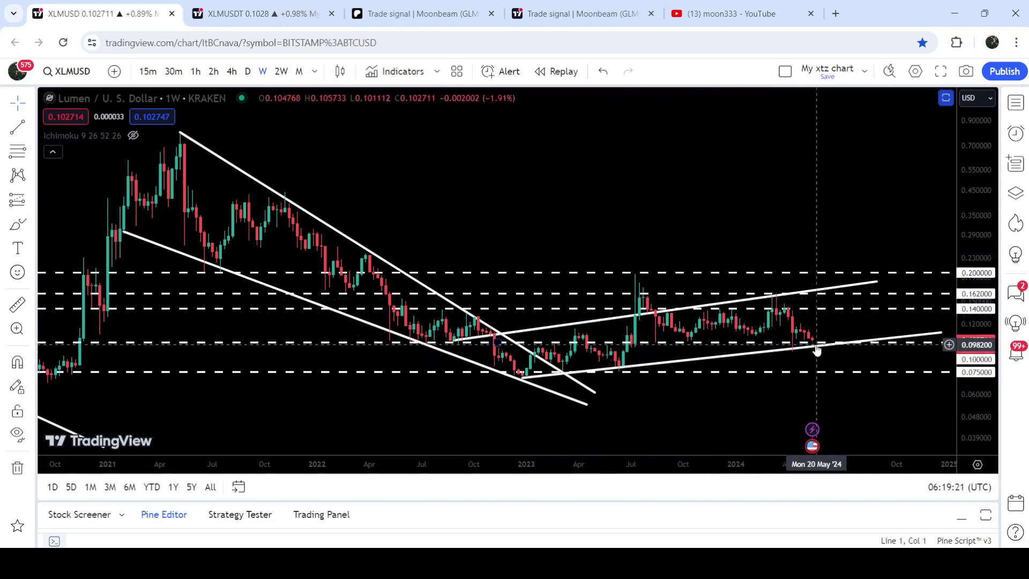
Check the price at the rising channel's support against the Stochastic indicator, and restore the full-height weekly price chart.
{"action": "left_click_drag", "start_coordinate": [660, 226], "coordinate": [515, 223]}
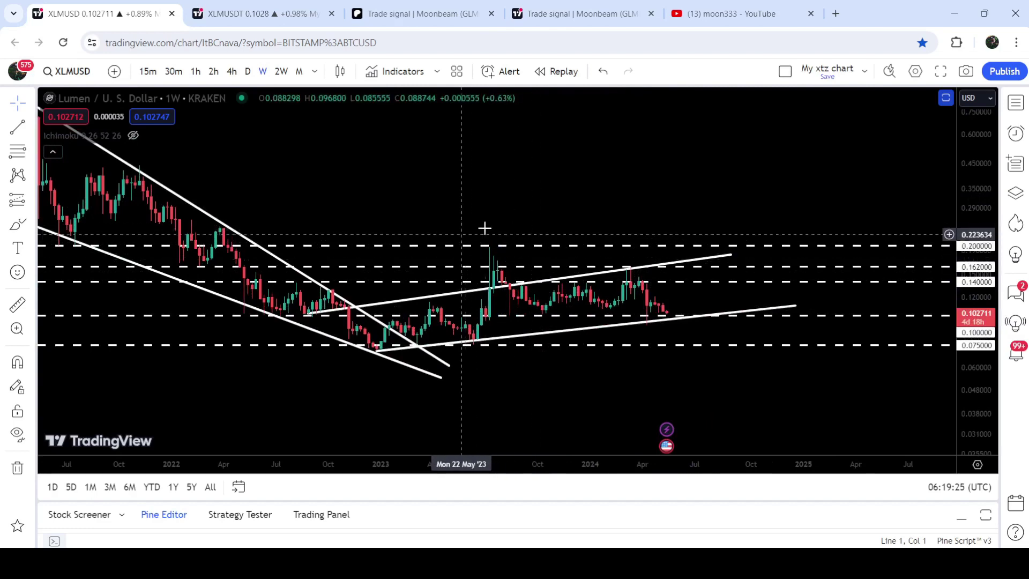
{"action": "left_click_drag", "start_coordinate": [402, 202], "coordinate": [607, 206]}
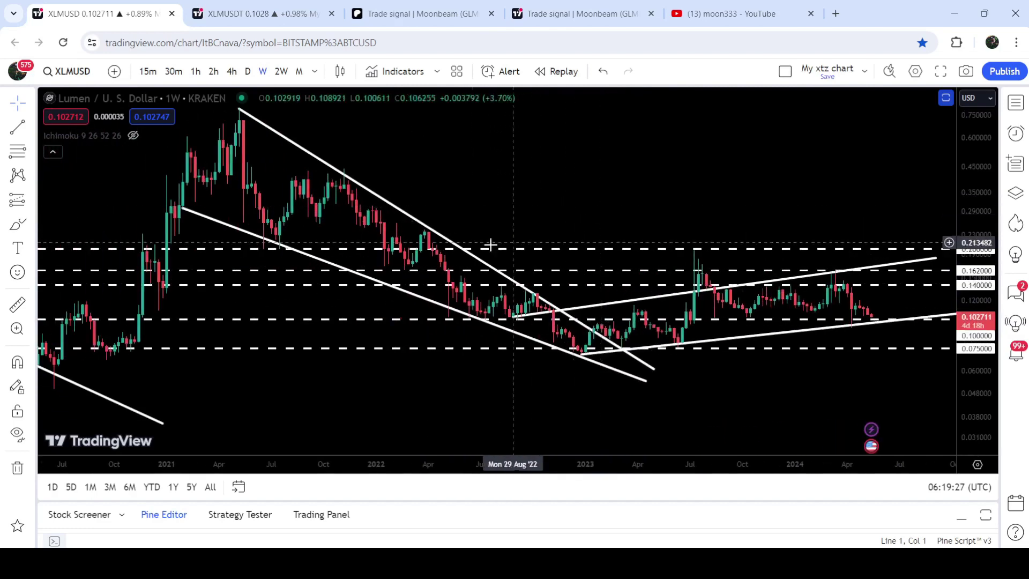
{"action": "scroll", "coordinate": [574, 223], "scroll_direction": "right", "scroll_amount": 3}
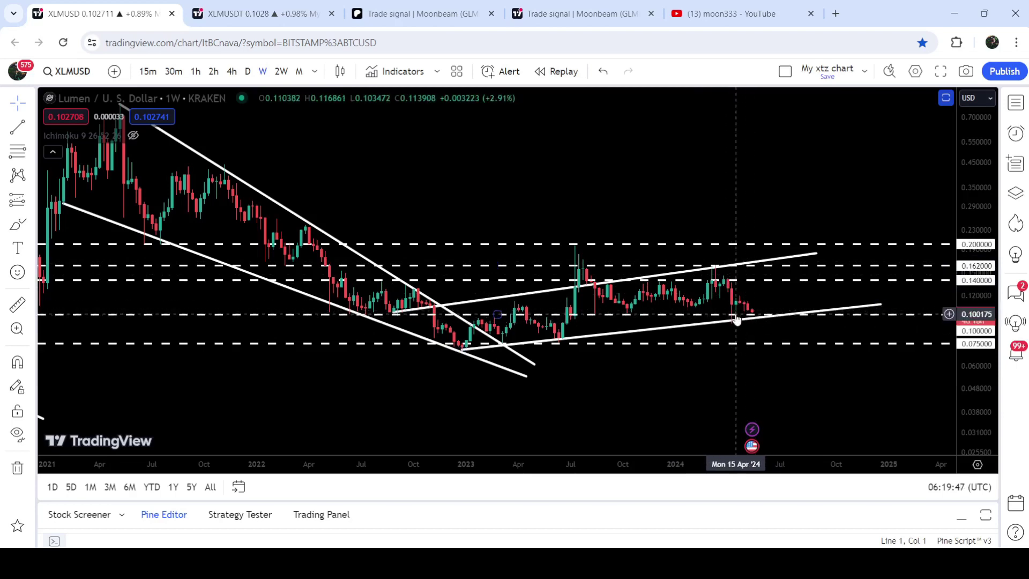
{"action": "double_click", "coordinate": [748, 400]}
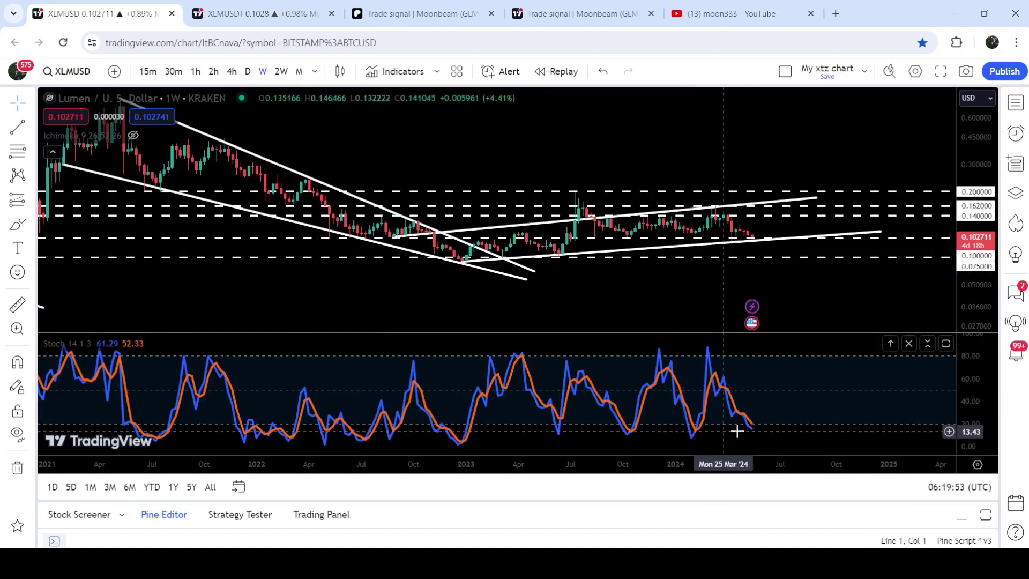
{"action": "double_click", "coordinate": [689, 283]}
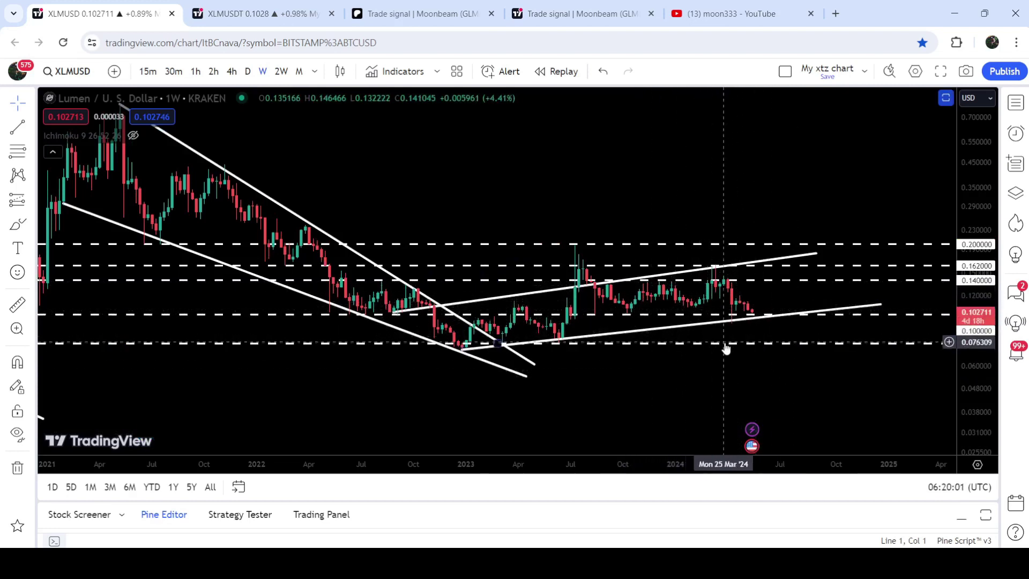
{"action": "double_click", "coordinate": [744, 386]}
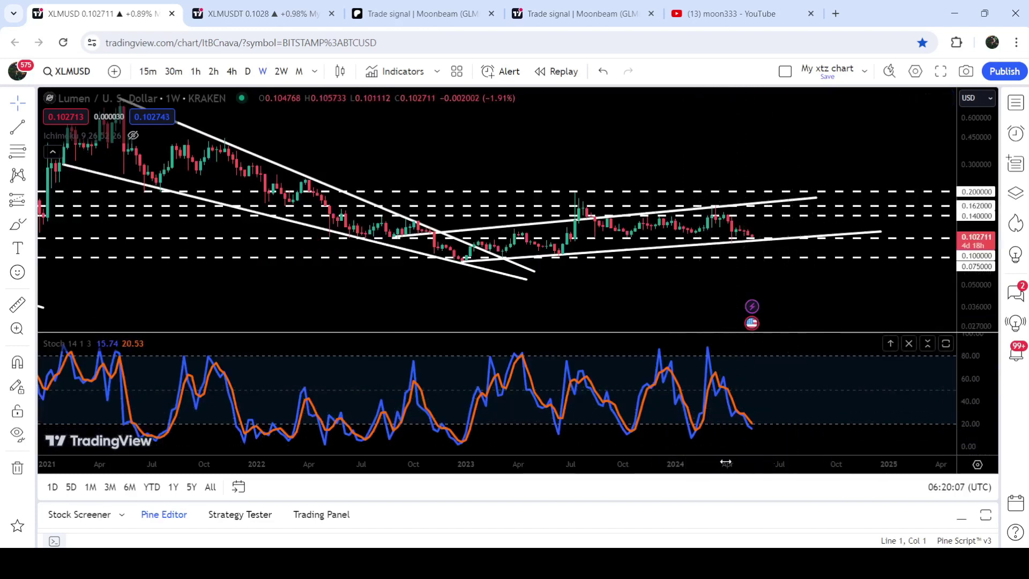
{"action": "double_click", "coordinate": [788, 293]}
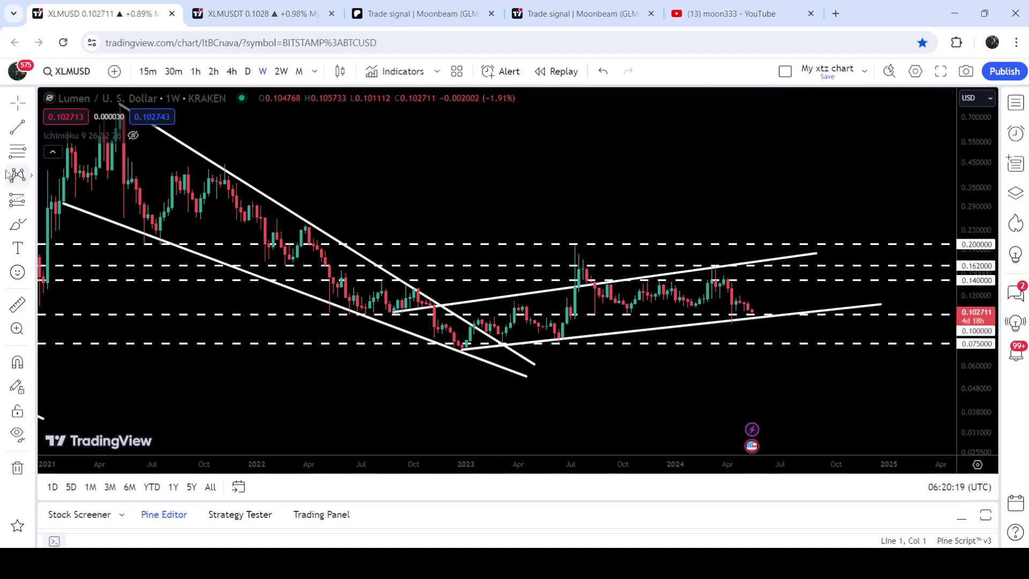
Mark the channel's height at April 2024 with a trend line, project it above the upper boundary to about 0.31, and delete it.
{"action": "left_click", "coordinate": [17, 127]}
{"action": "left_click", "coordinate": [737, 321]}
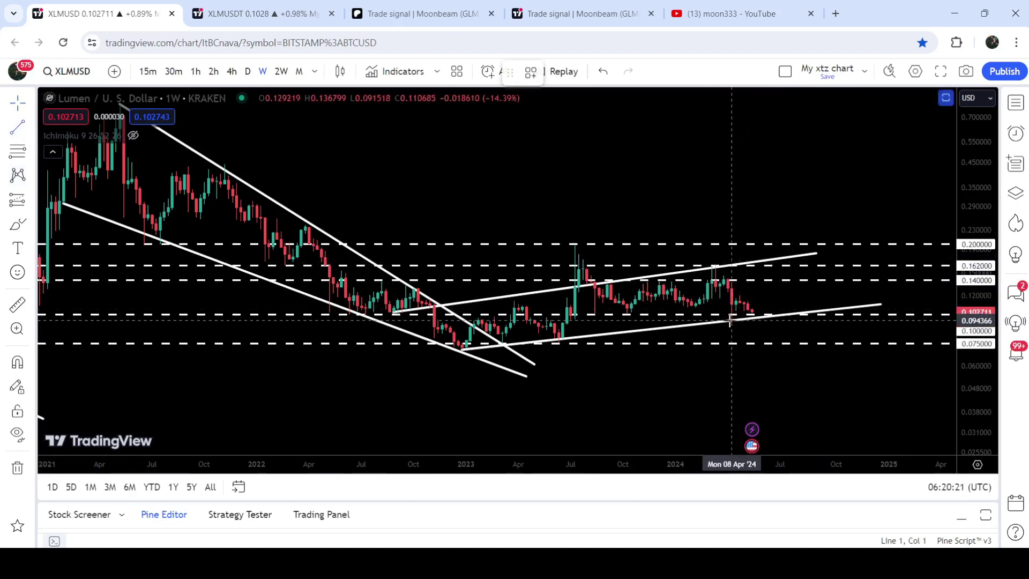
{"action": "left_click", "coordinate": [729, 321]}
{"action": "left_click", "coordinate": [736, 265]}
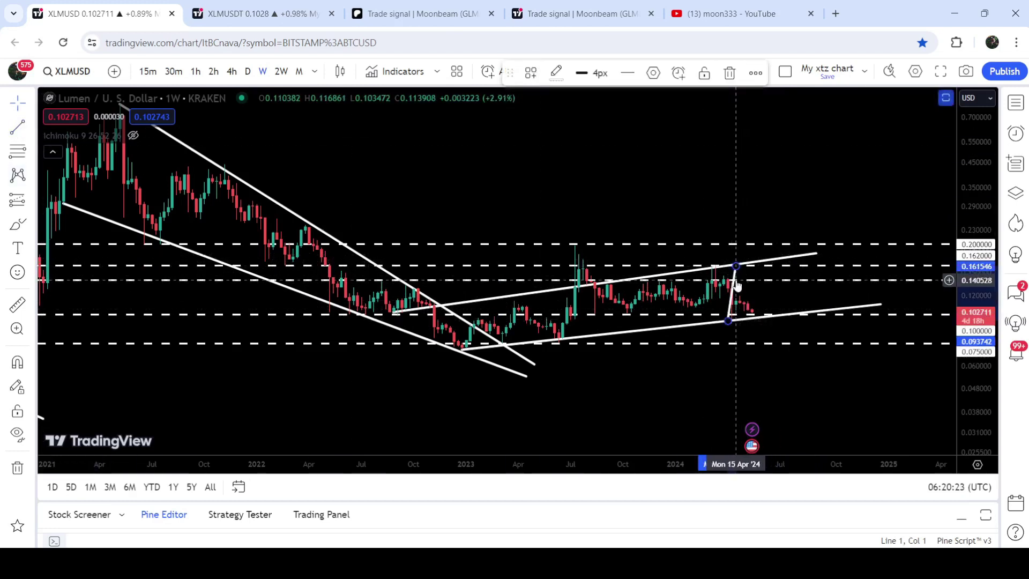
{"action": "mouse_move", "coordinate": [734, 283]}
{"action": "left_mouse_down"}
{"action": "mouse_move", "coordinate": [773, 216]}
{"action": "mouse_move", "coordinate": [803, 215]}
{"action": "left_mouse_up"}
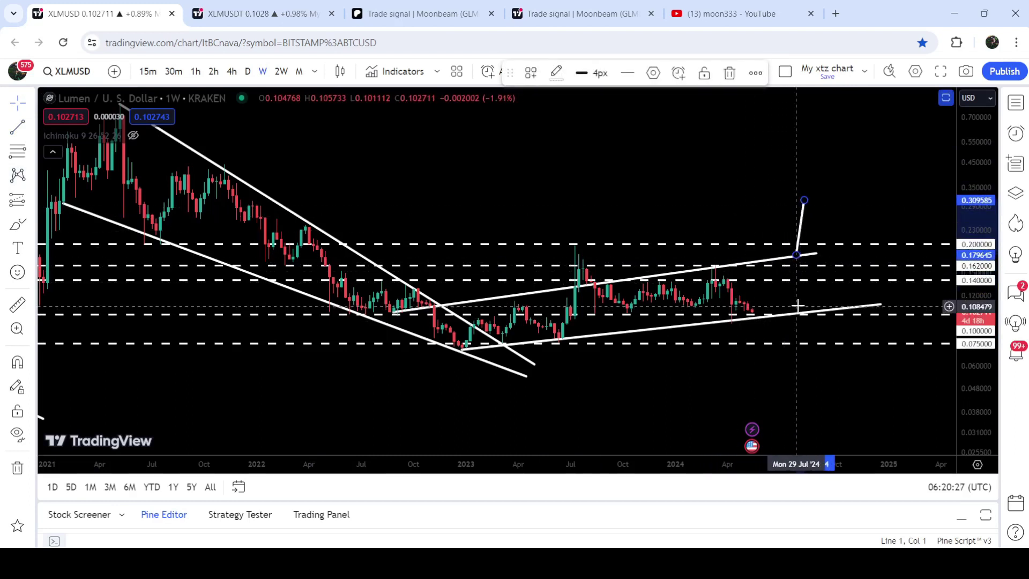
{"action": "key", "text": "Delete"}
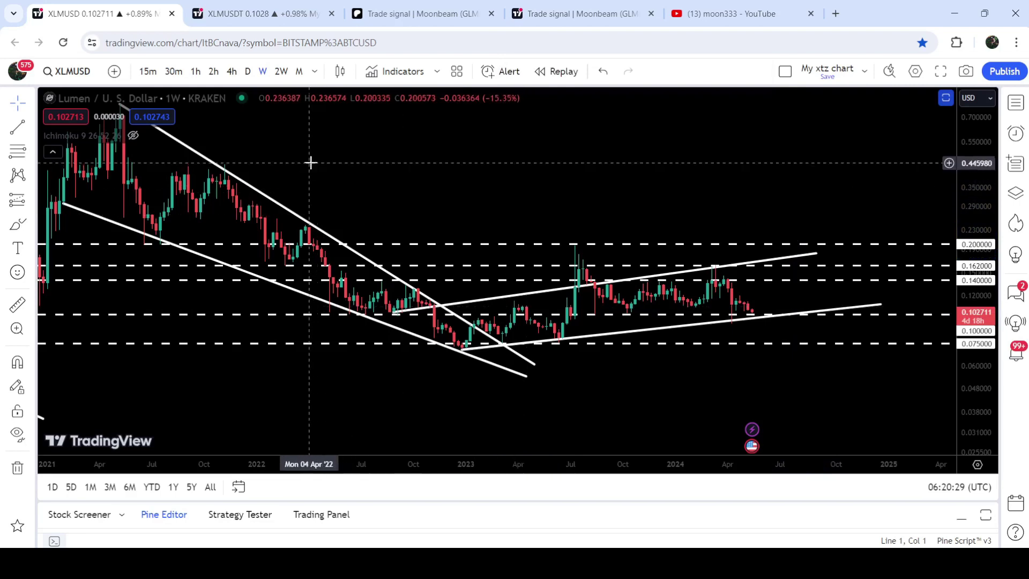
{"action": "left_click_drag", "start_coordinate": [310, 163], "coordinate": [397, 227]}
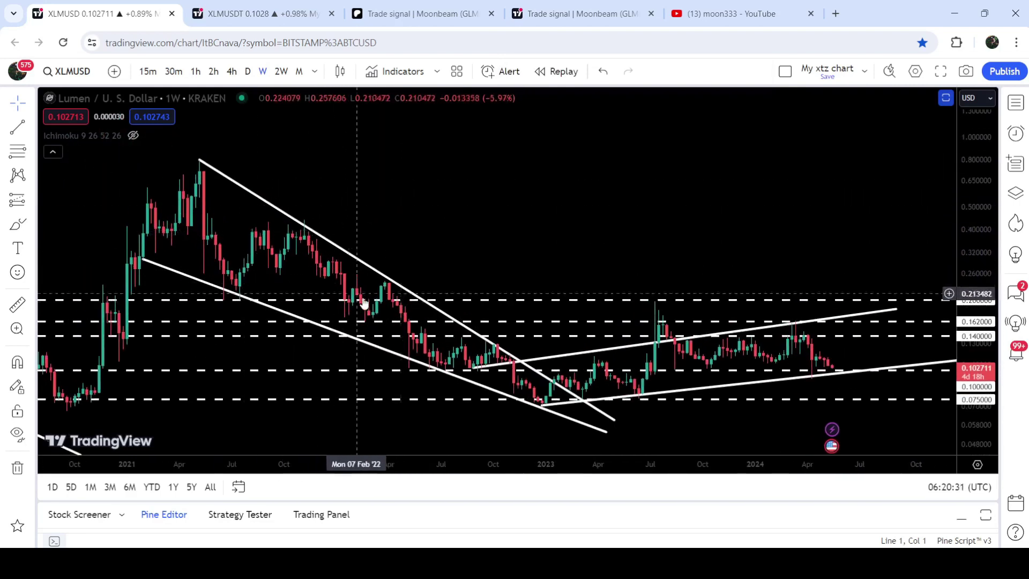